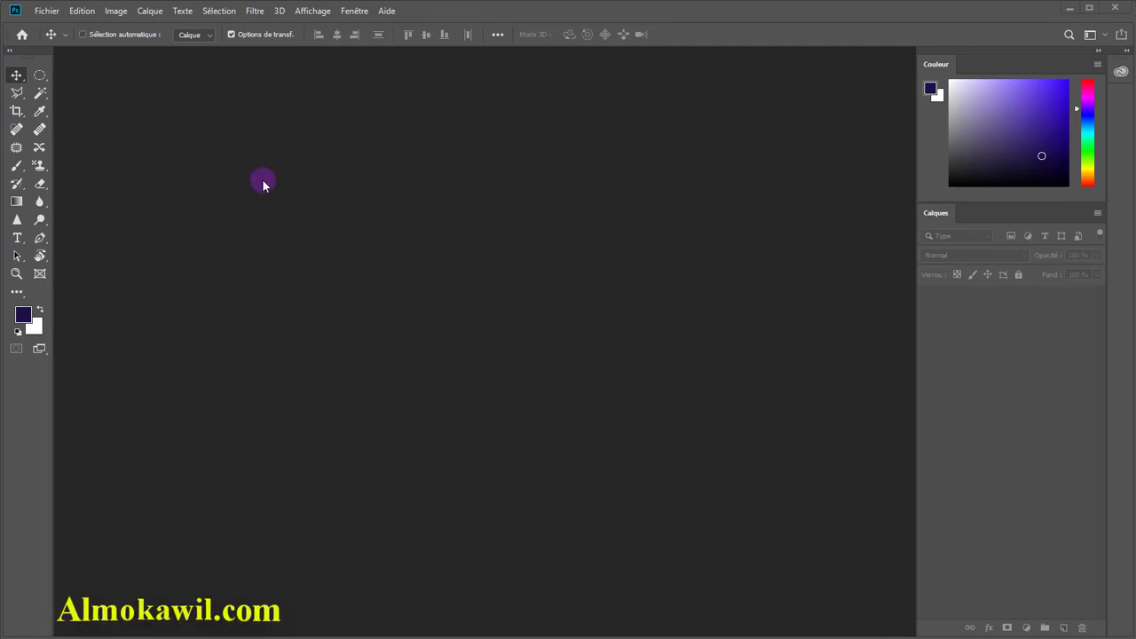
# - Open fox.jpg from the image folder through Fichier > Ouvrir
pyautogui.click(49, 12)
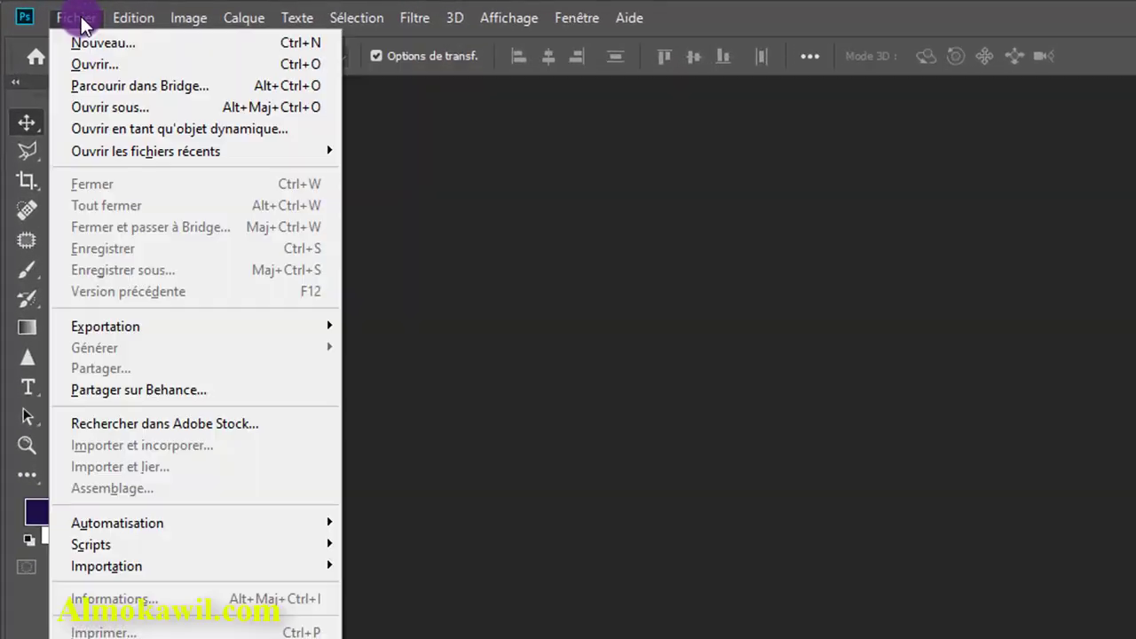
pyautogui.click(99, 67)
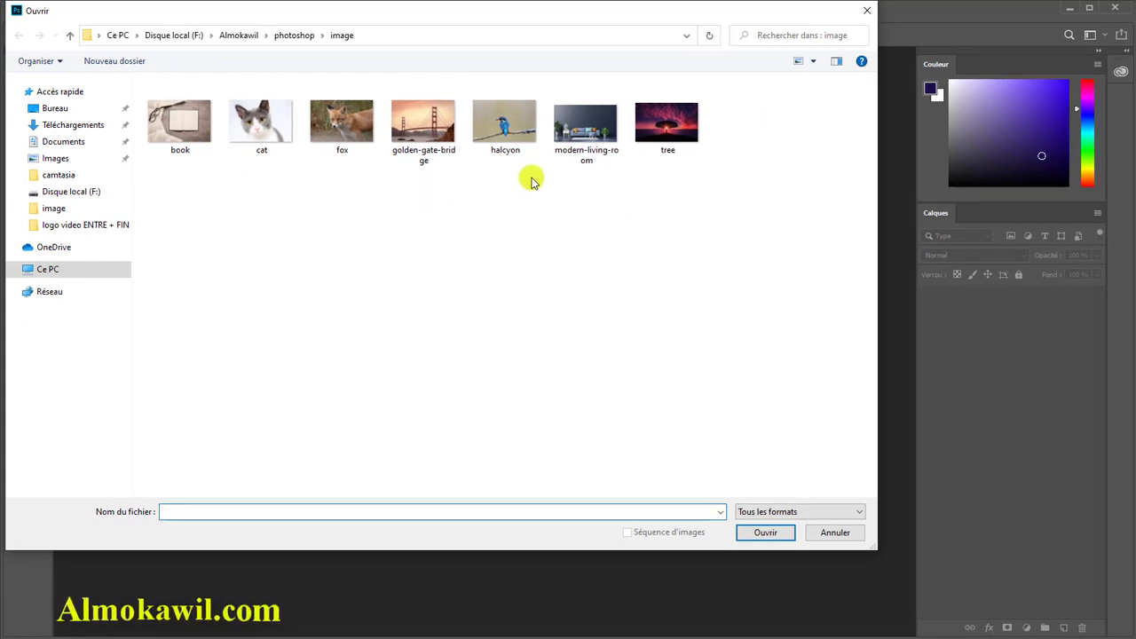
pyautogui.click(352, 137)
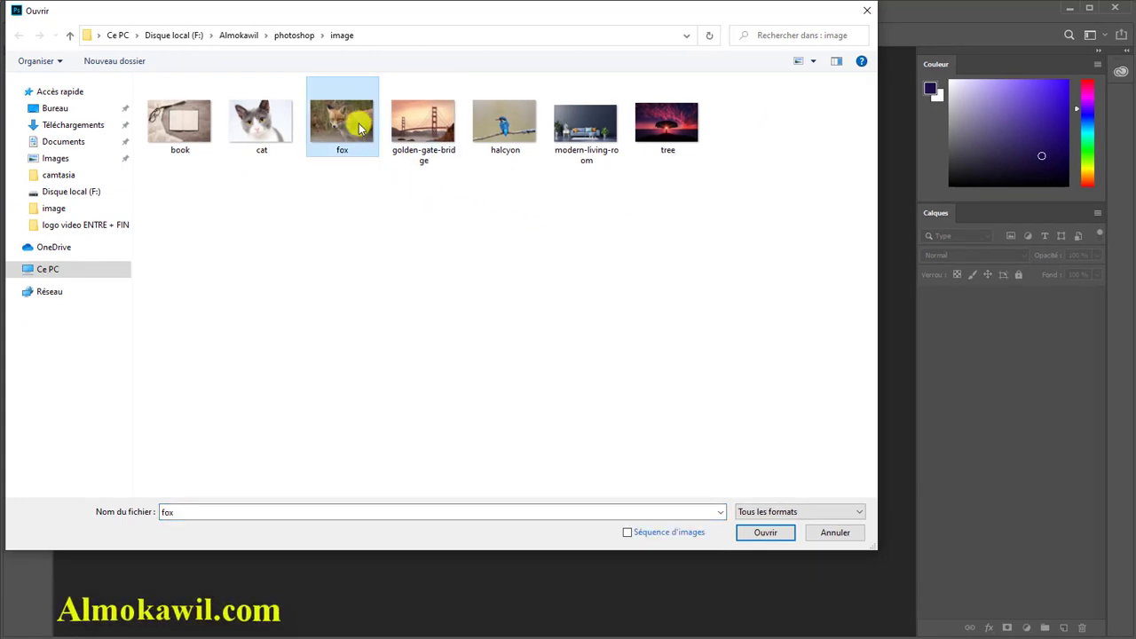
pyautogui.click(665, 133)
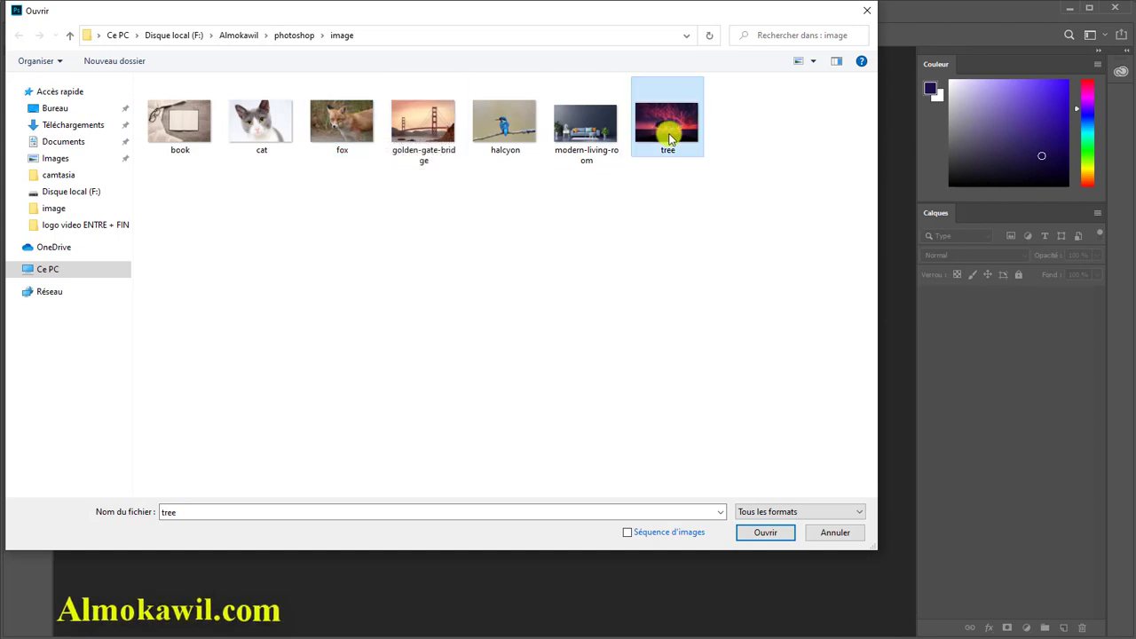
pyautogui.click(359, 131)
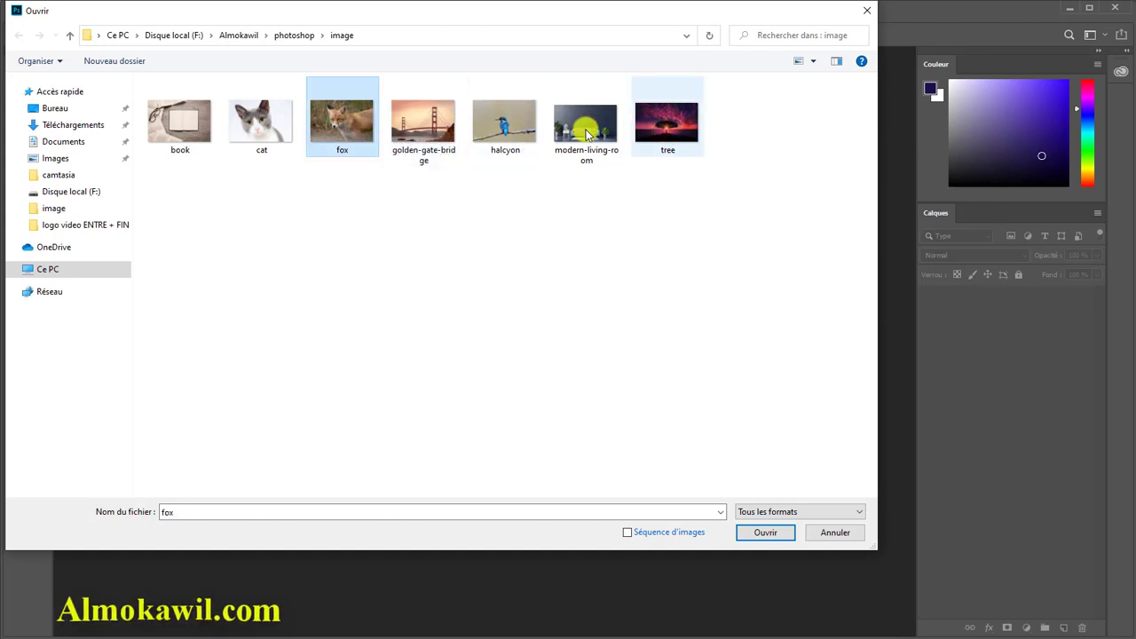
pyautogui.click(781, 533)
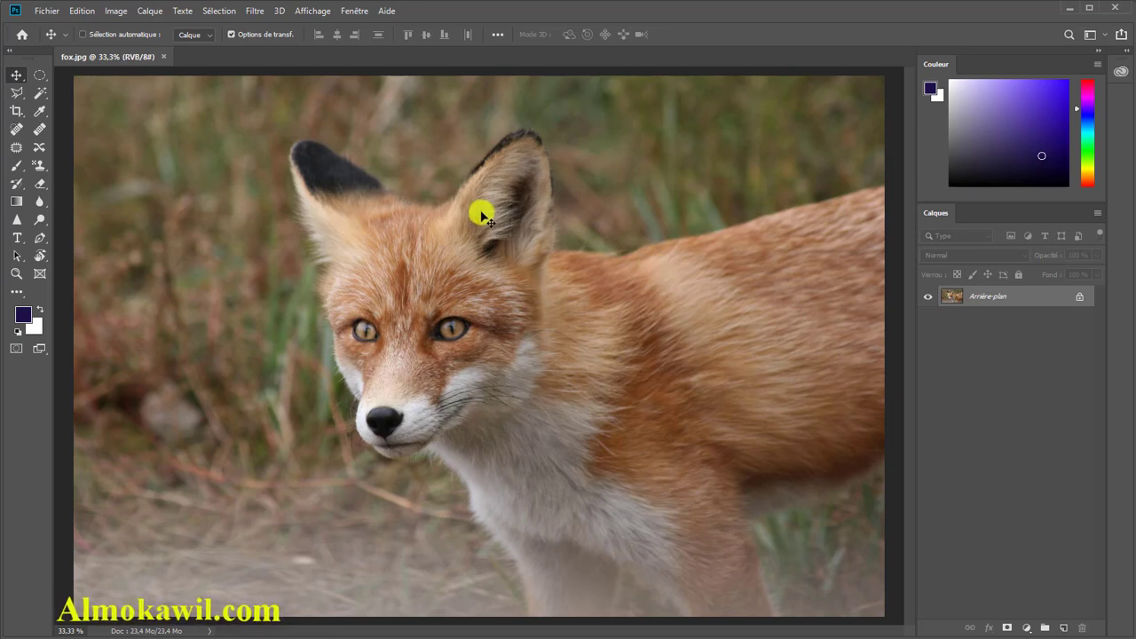
# - Open cat.jpg with Ctrl+O, then close both the cat.jpg and fox.jpg documents
pyautogui.hotkey('ctrl', 'o')
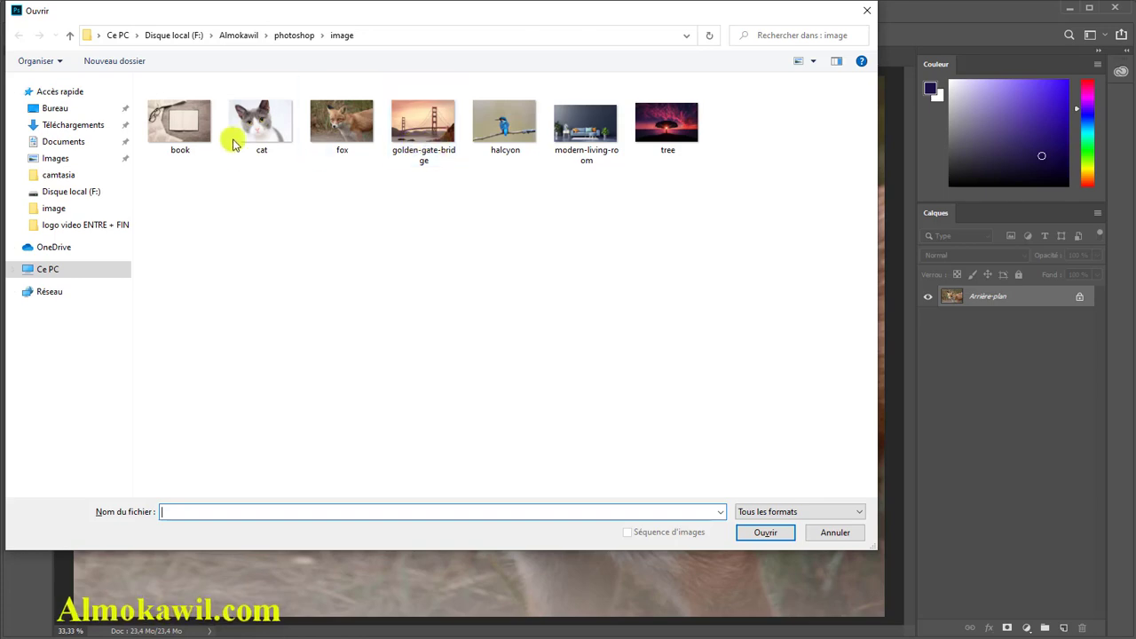
pyautogui.click(262, 133)
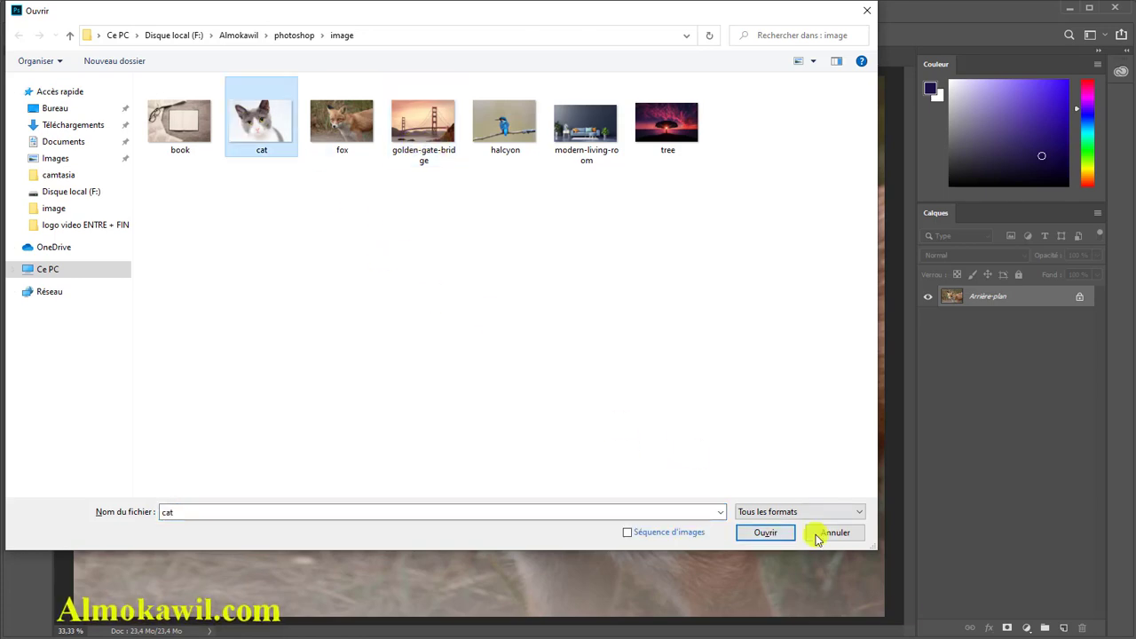
pyautogui.click(765, 533)
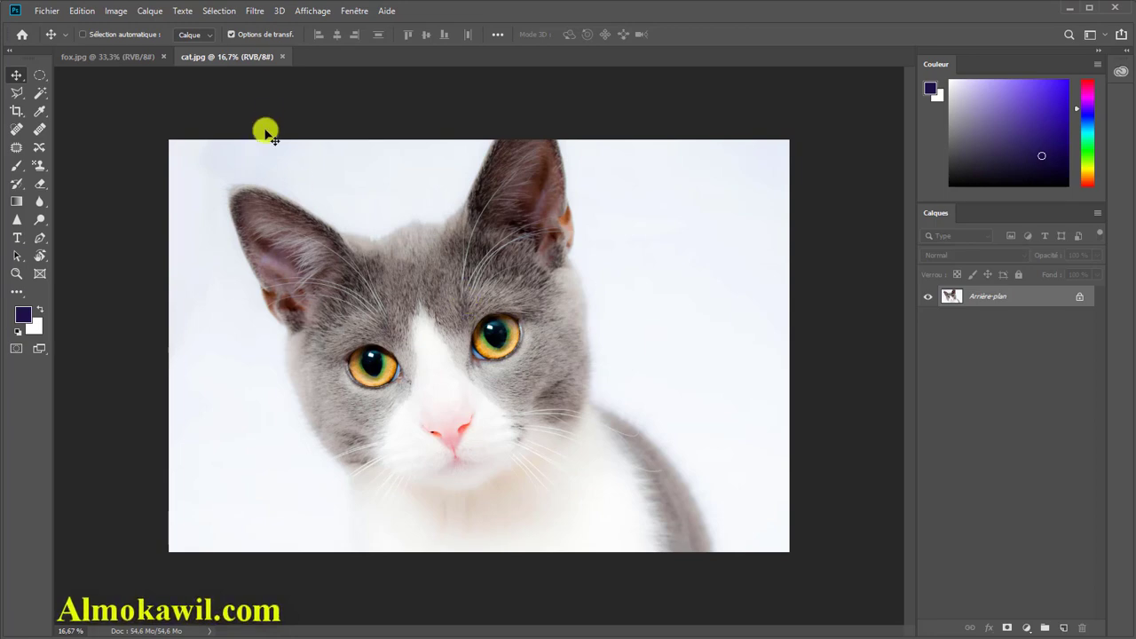
pyautogui.click(282, 57)
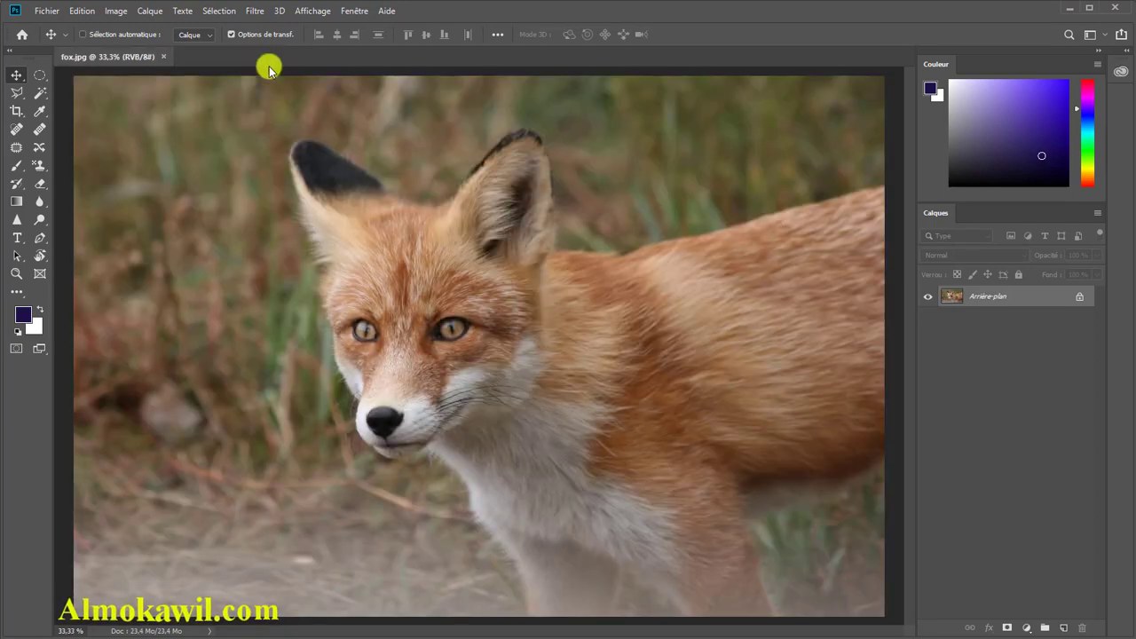
pyautogui.click(164, 56)
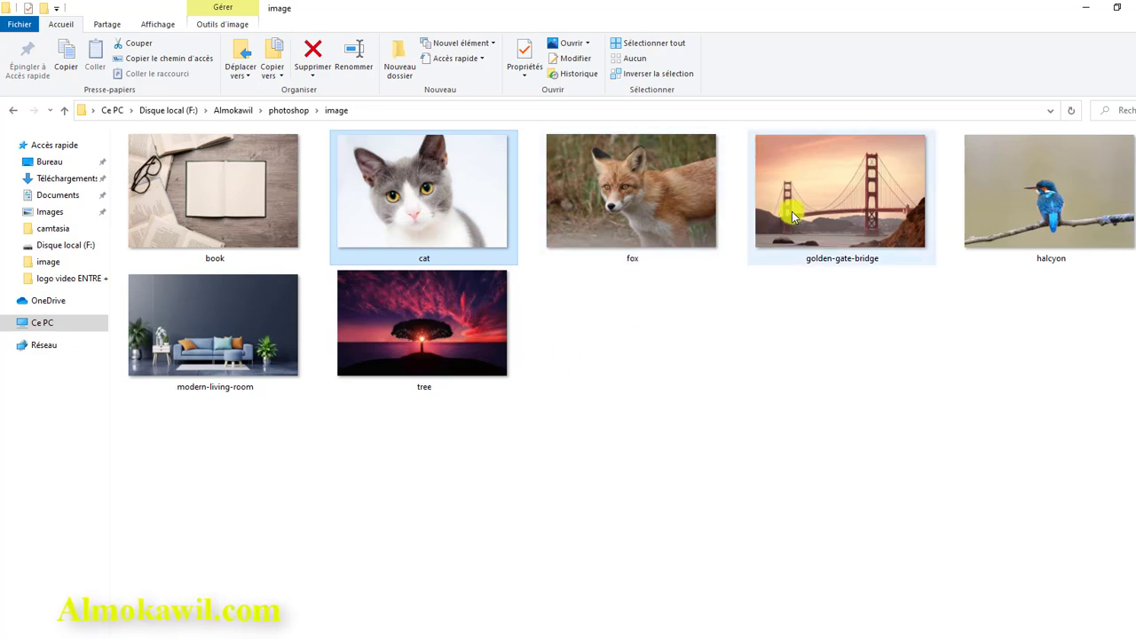
# - Drag golden-gate-bridge.jpg from File Explorer onto Photoshop to open it
pyautogui.moveTo(838, 205); pyautogui.dragTo(621, 405)
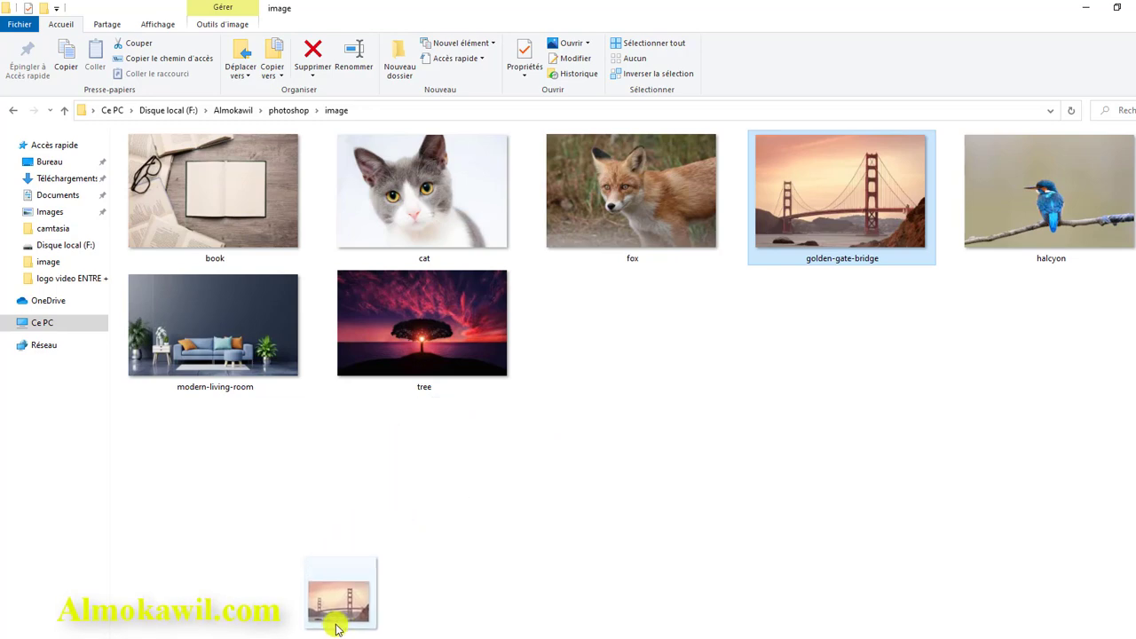
pyautogui.moveTo(621, 406)
pyautogui.mouseDown()
pyautogui.moveTo(312, 638)
pyautogui.moveTo(444, 384)
pyautogui.mouseUp()
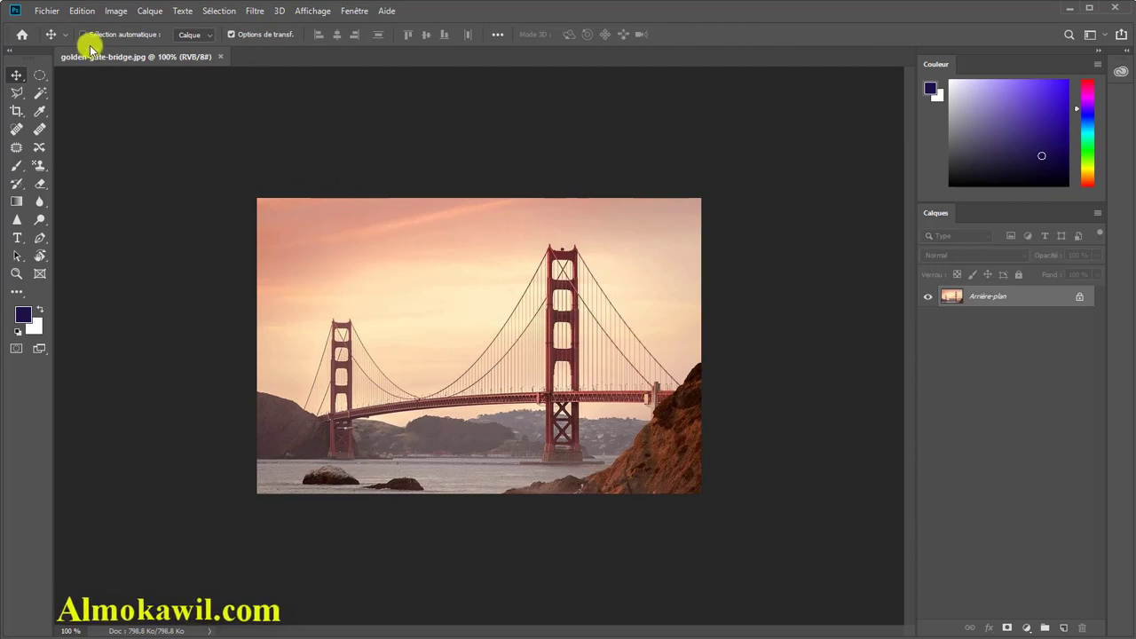
pyautogui.click(48, 12)
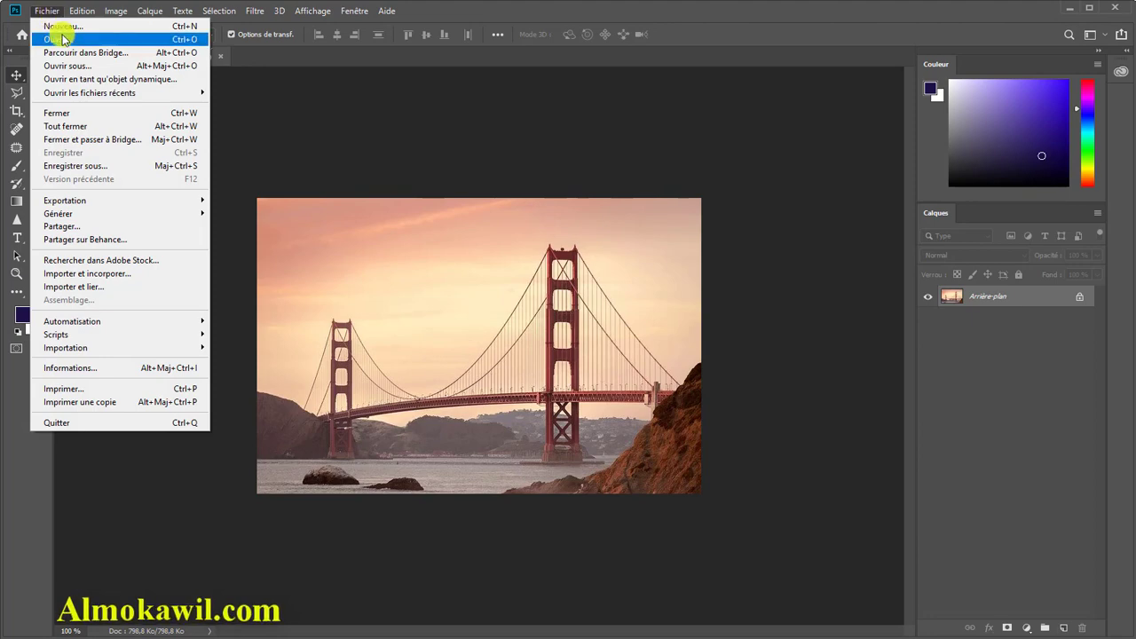
# - Multi-select cat, halcyon, modern-living-room and tree in the Open dialog and open all four
pyautogui.click(57, 39)
pyautogui.click(254, 138)
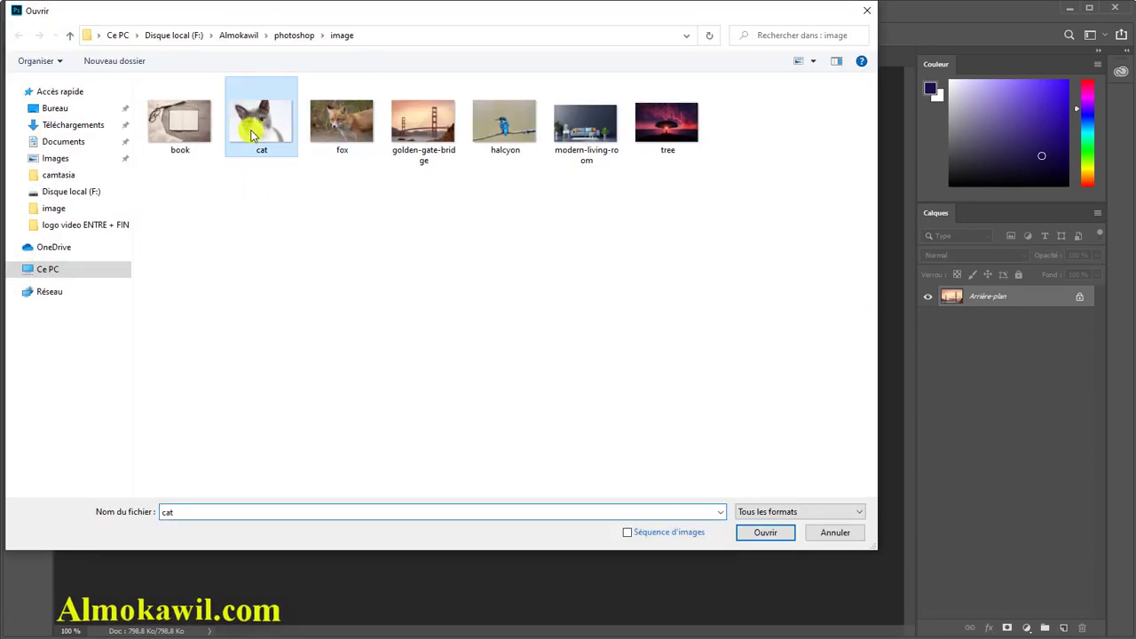
pyautogui.keyDown('ctrl'); pyautogui.click(353, 131); pyautogui.keyUp('ctrl')
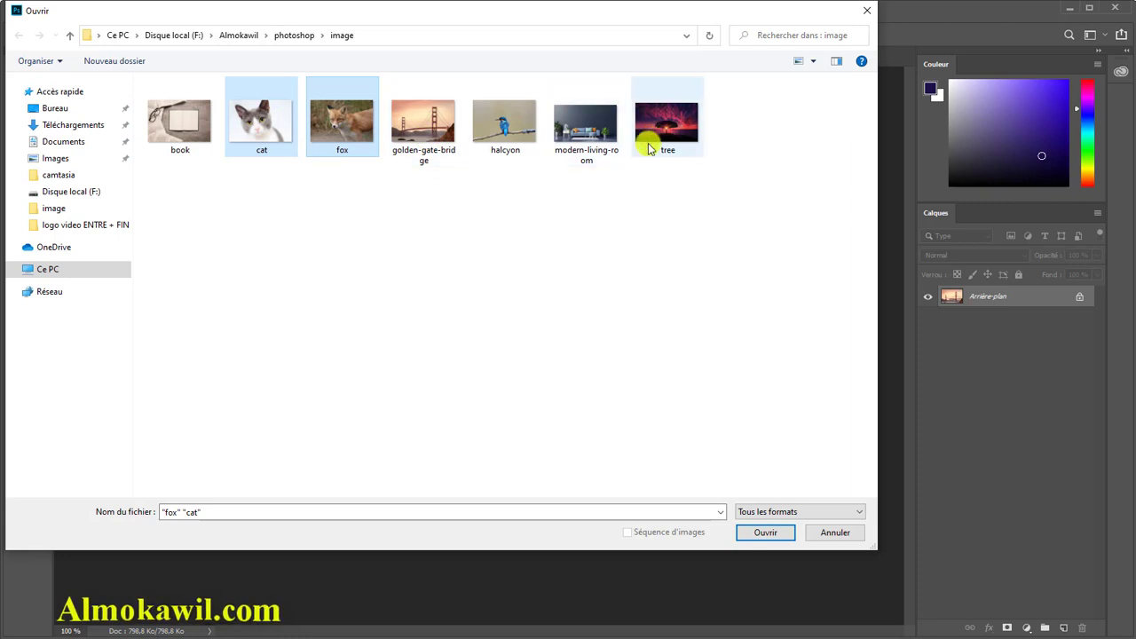
pyautogui.keyDown('shift'); pyautogui.click(578, 140); pyautogui.keyUp('shift')
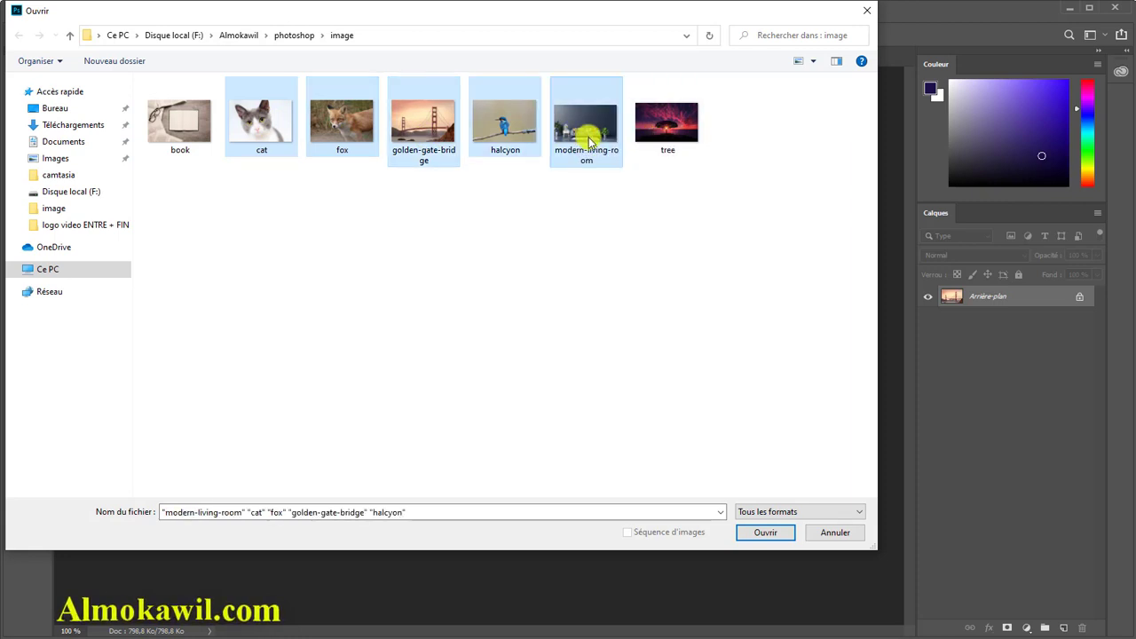
pyautogui.click(581, 162)
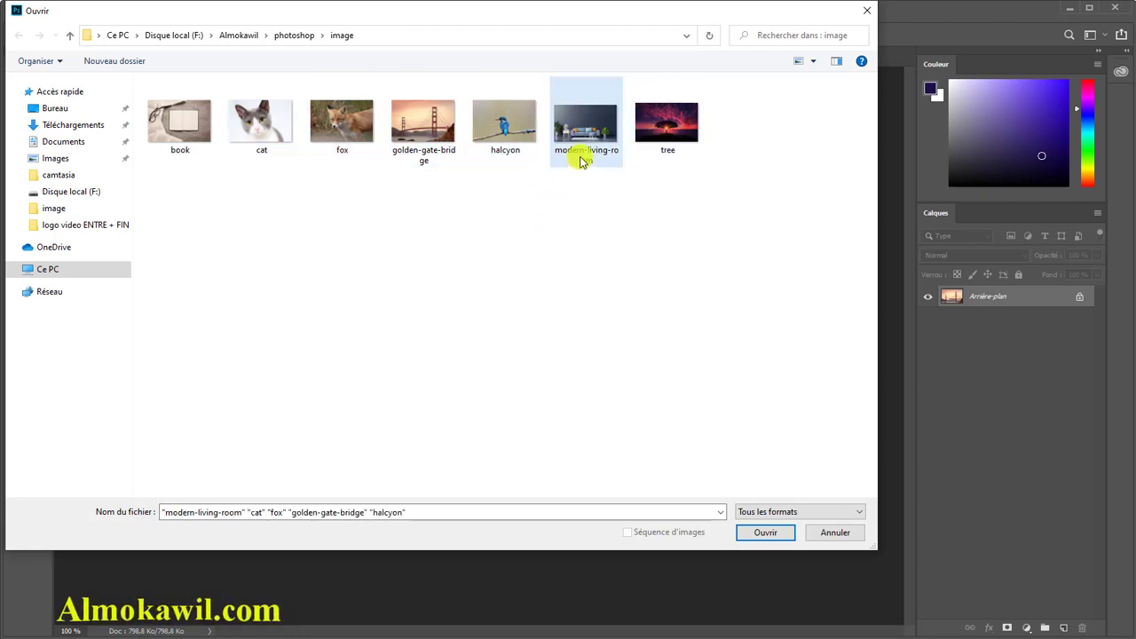
pyautogui.click(499, 125)
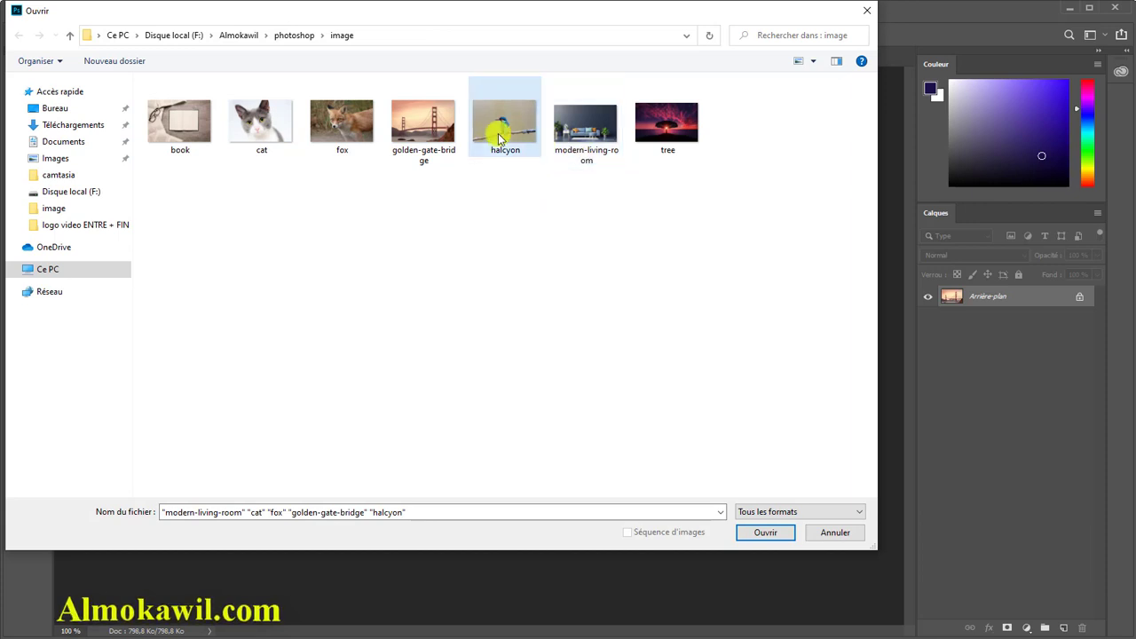
pyautogui.keyDown('ctrl'); pyautogui.click(573, 135); pyautogui.keyUp('ctrl')
pyautogui.keyDown('ctrl'); pyautogui.click(666, 132); pyautogui.keyUp('ctrl')
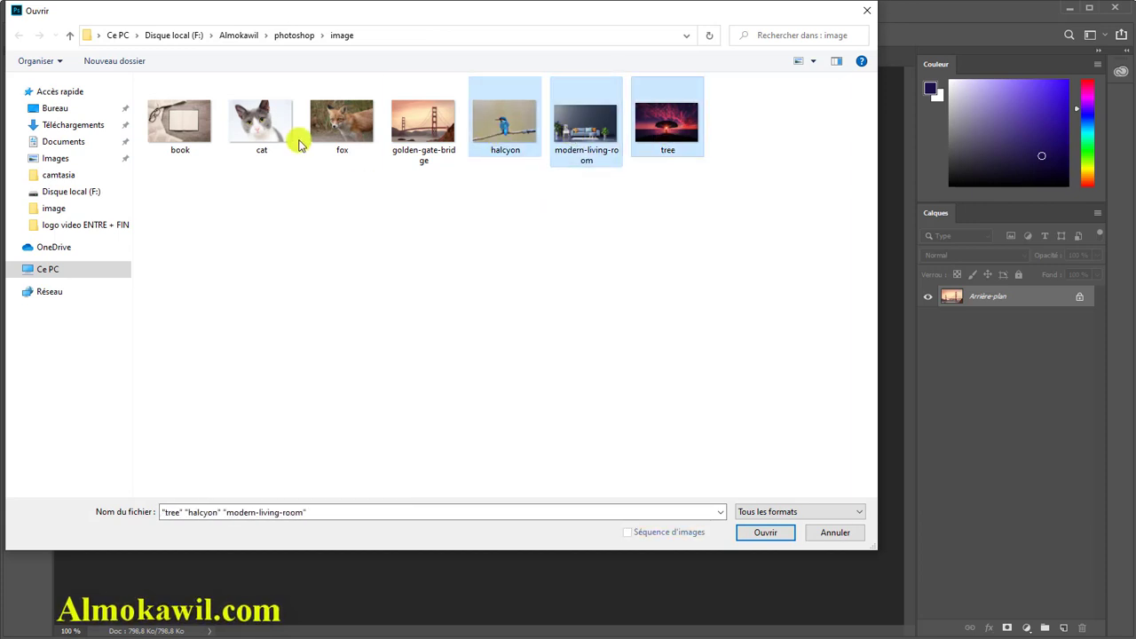
pyautogui.keyDown('ctrl'); pyautogui.click(256, 117); pyautogui.keyUp('ctrl')
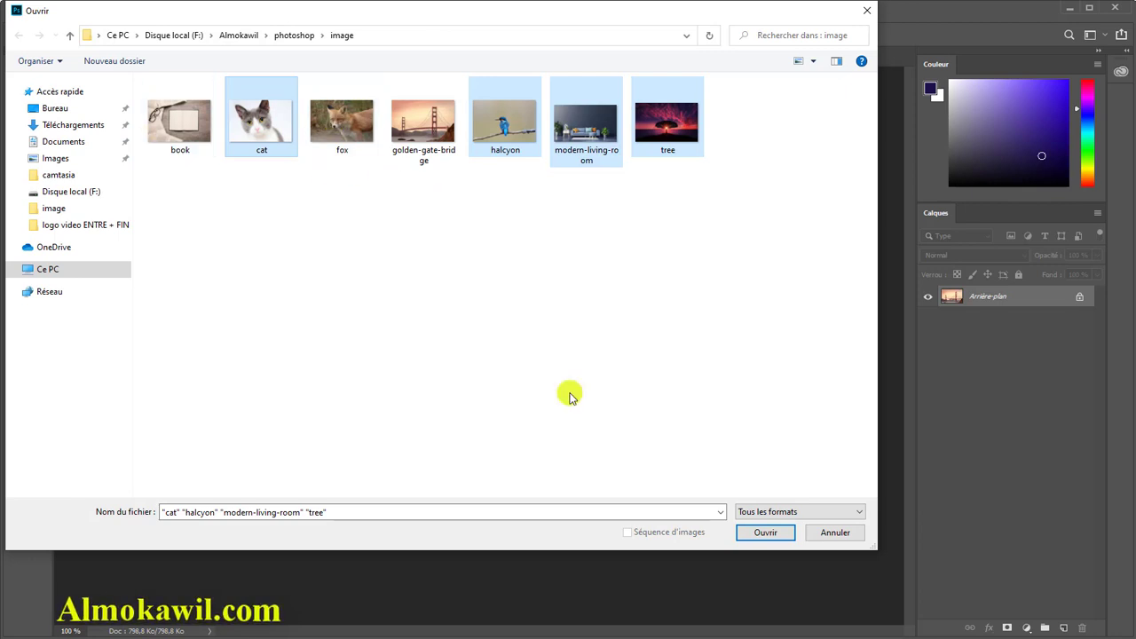
pyautogui.click(765, 532)
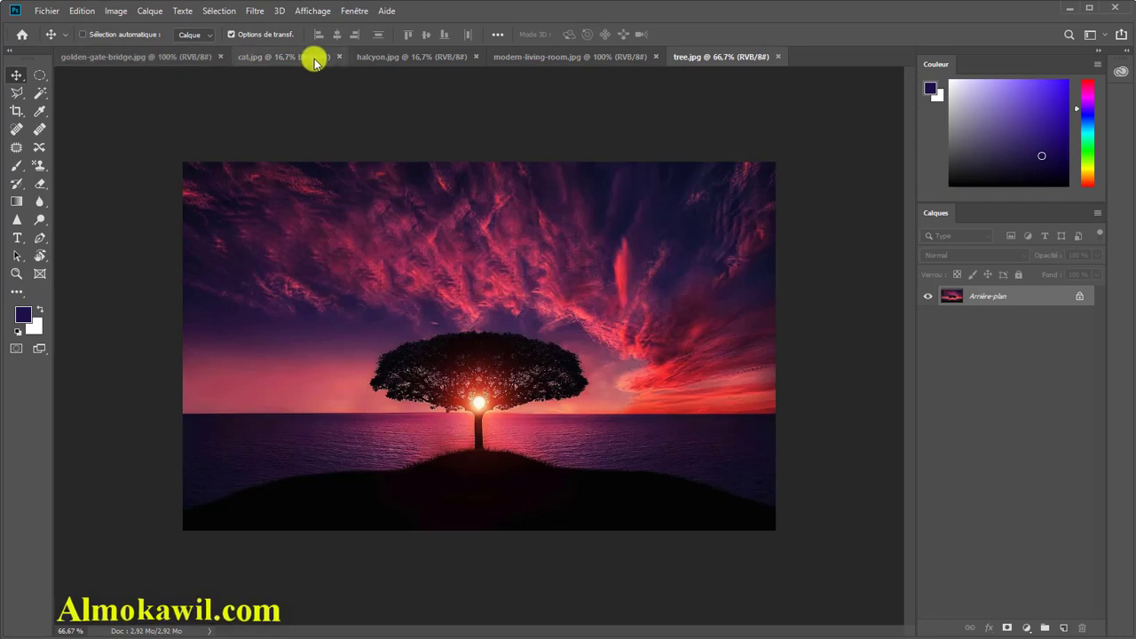
pyautogui.click(553, 58)
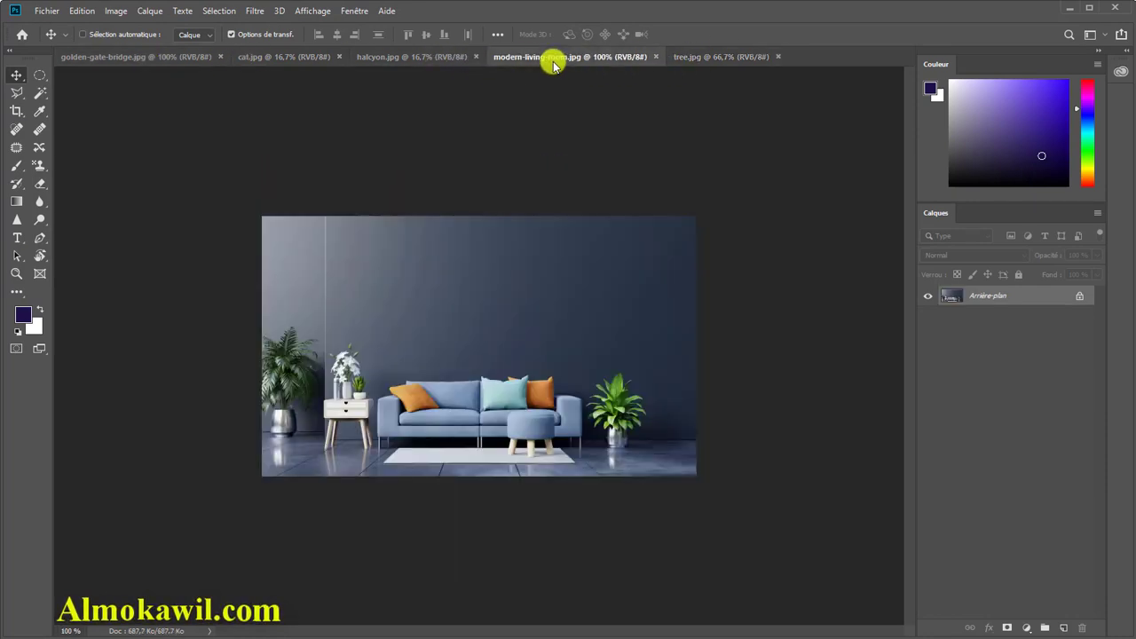
pyautogui.click(418, 57)
pyautogui.click(286, 57)
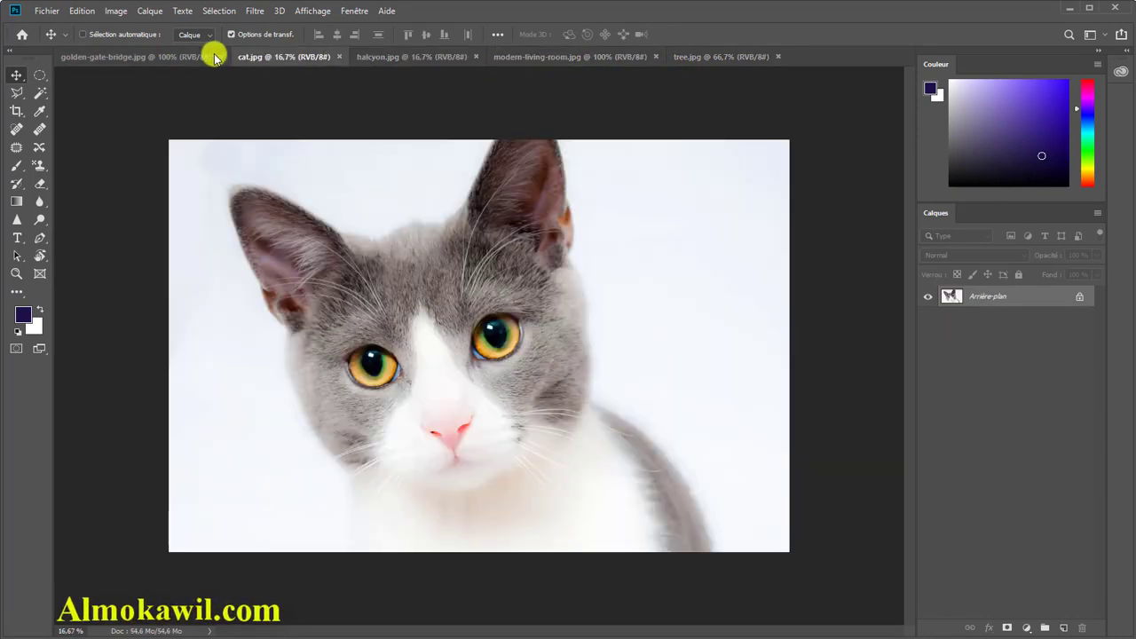
pyautogui.click(156, 57)
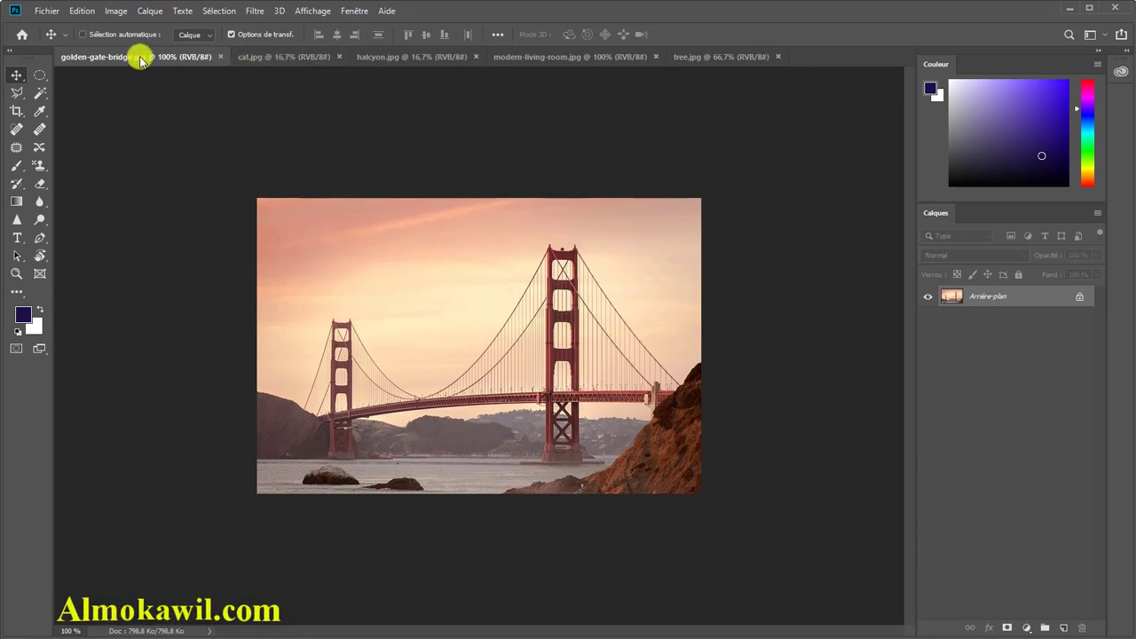
pyautogui.click(258, 61)
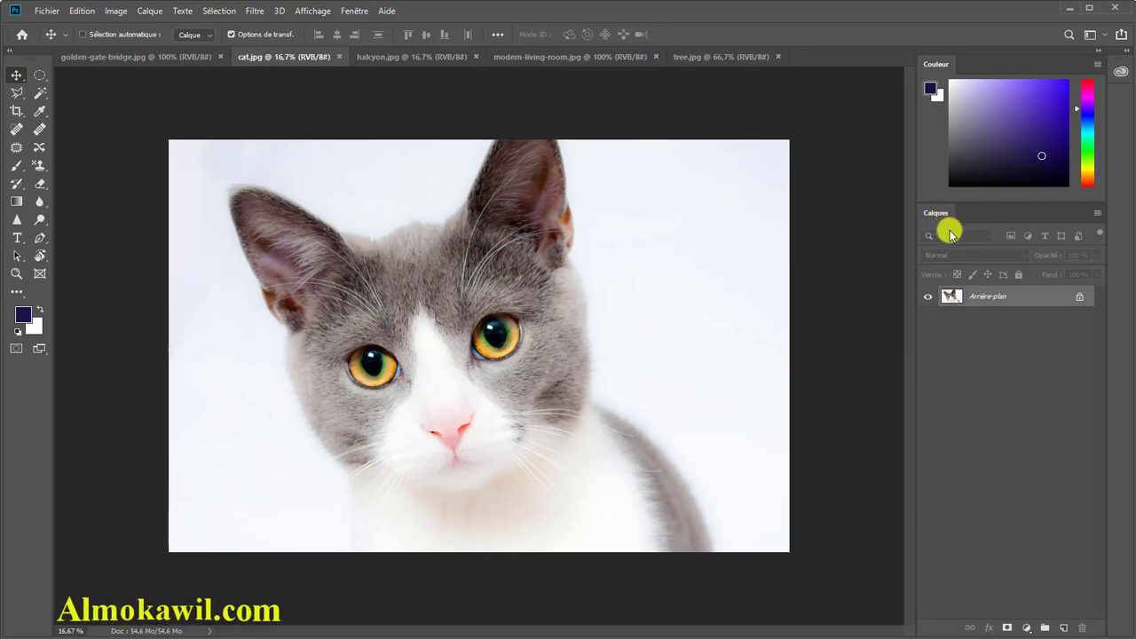
pyautogui.click(446, 61)
pyautogui.click(524, 57)
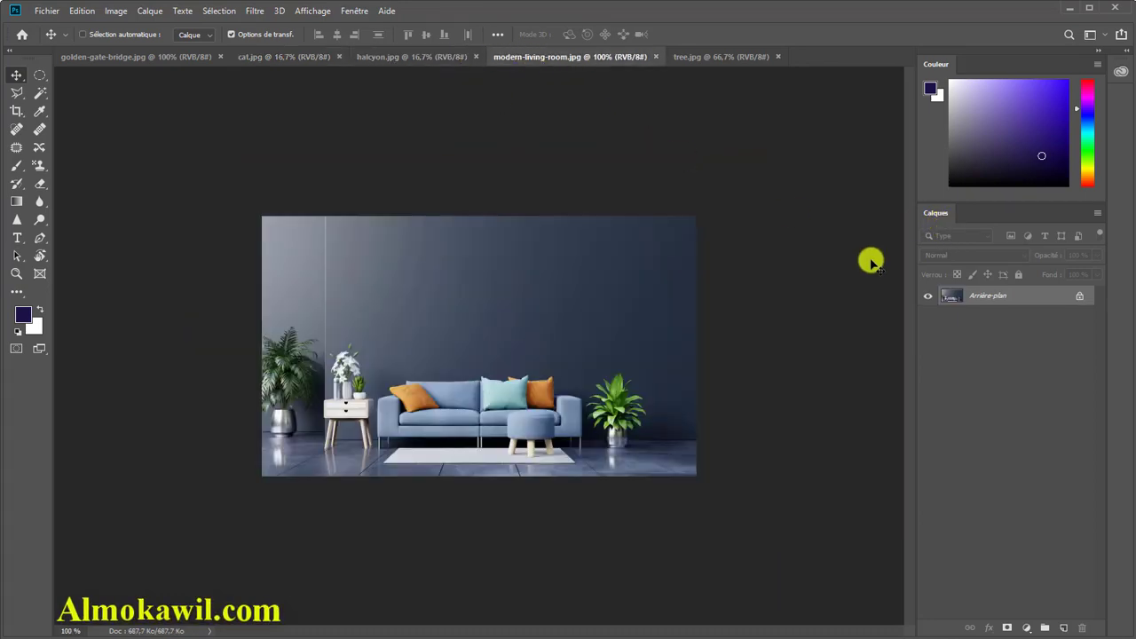
pyautogui.click(696, 56)
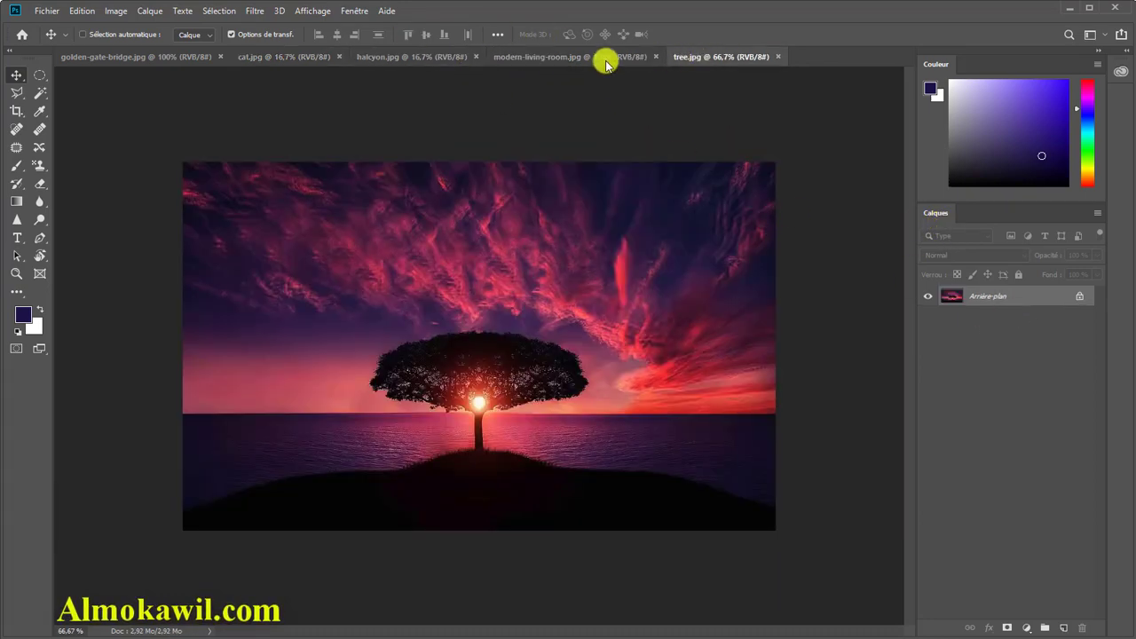
pyautogui.click(439, 56)
pyautogui.click(564, 59)
pyautogui.click(694, 59)
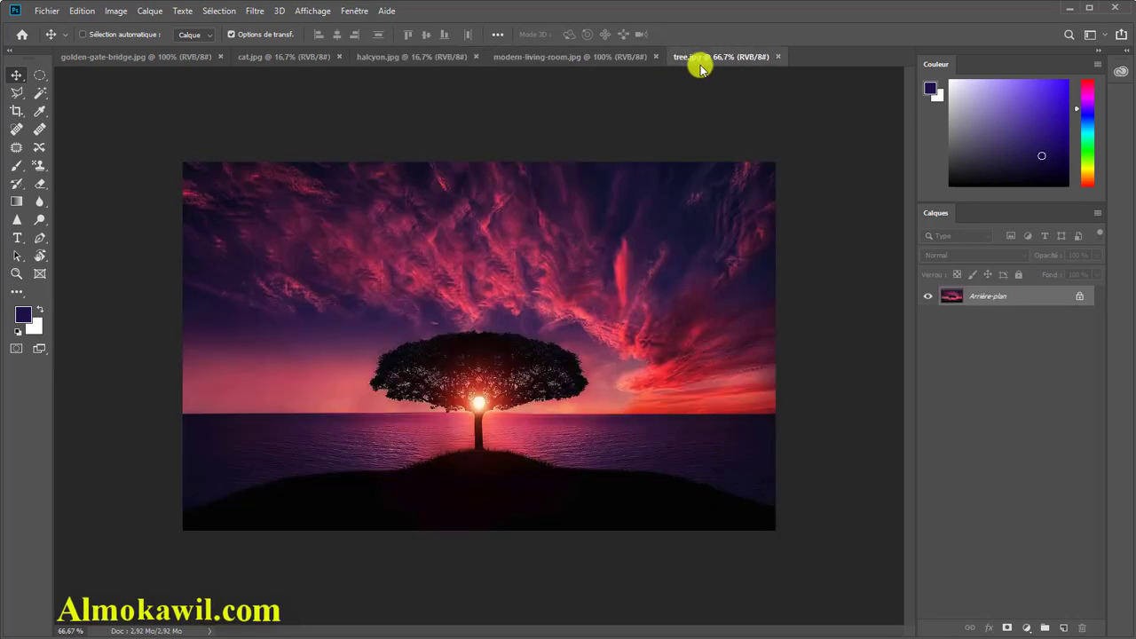
pyautogui.click(165, 56)
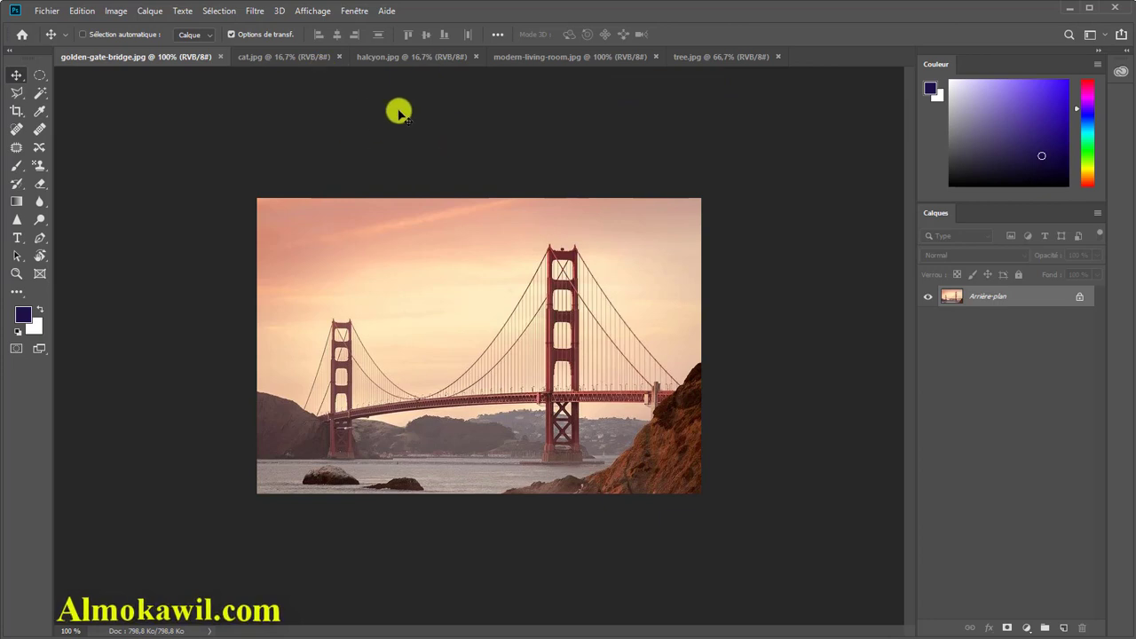
pyautogui.click(271, 58)
pyautogui.click(406, 56)
pyautogui.click(533, 56)
pyautogui.click(693, 57)
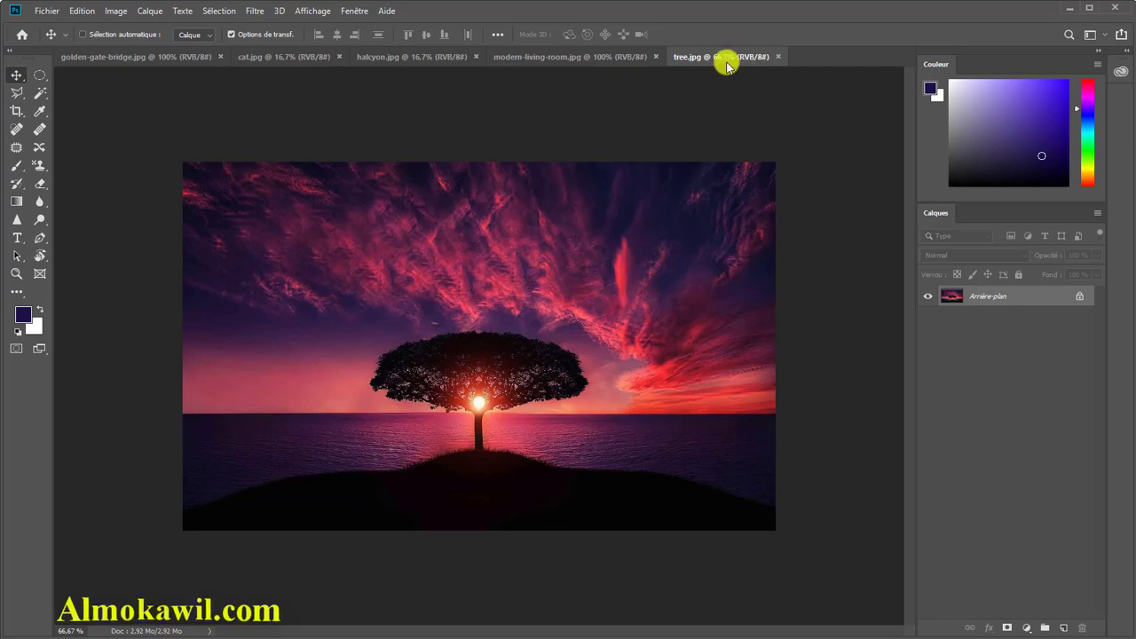
# - Float tree.jpg in its own window and zoom it out to 33.3%
pyautogui.moveTo(725, 59); pyautogui.dragTo(228, 93)
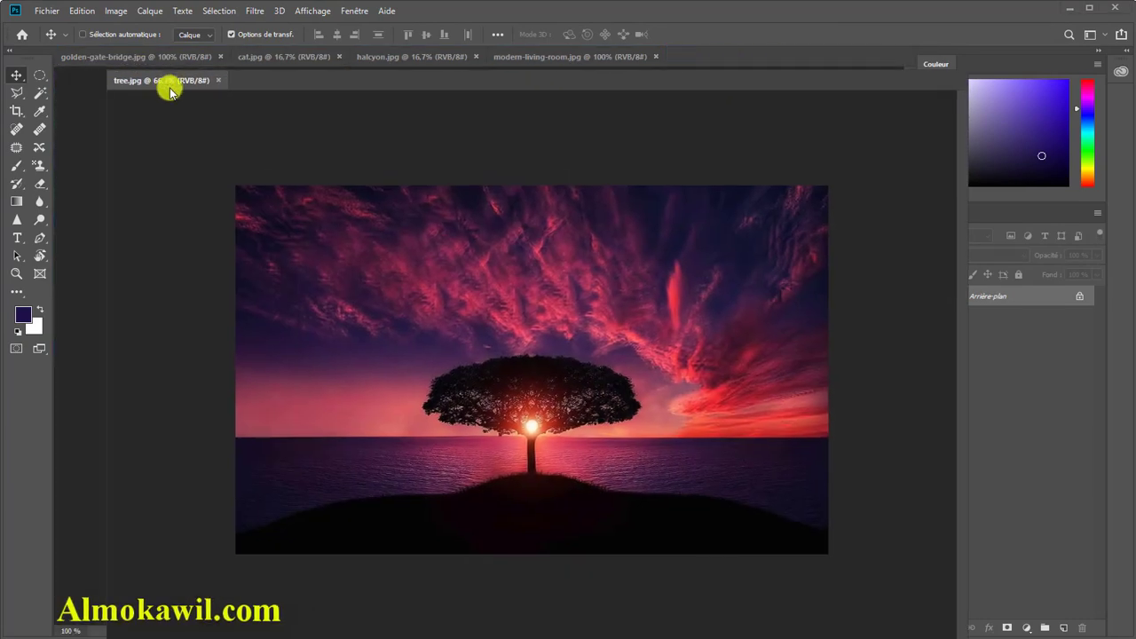
pyautogui.moveTo(228, 93)
pyautogui.mouseDown()
pyautogui.moveTo(116, 81)
pyautogui.moveTo(330, 163)
pyautogui.mouseUp()
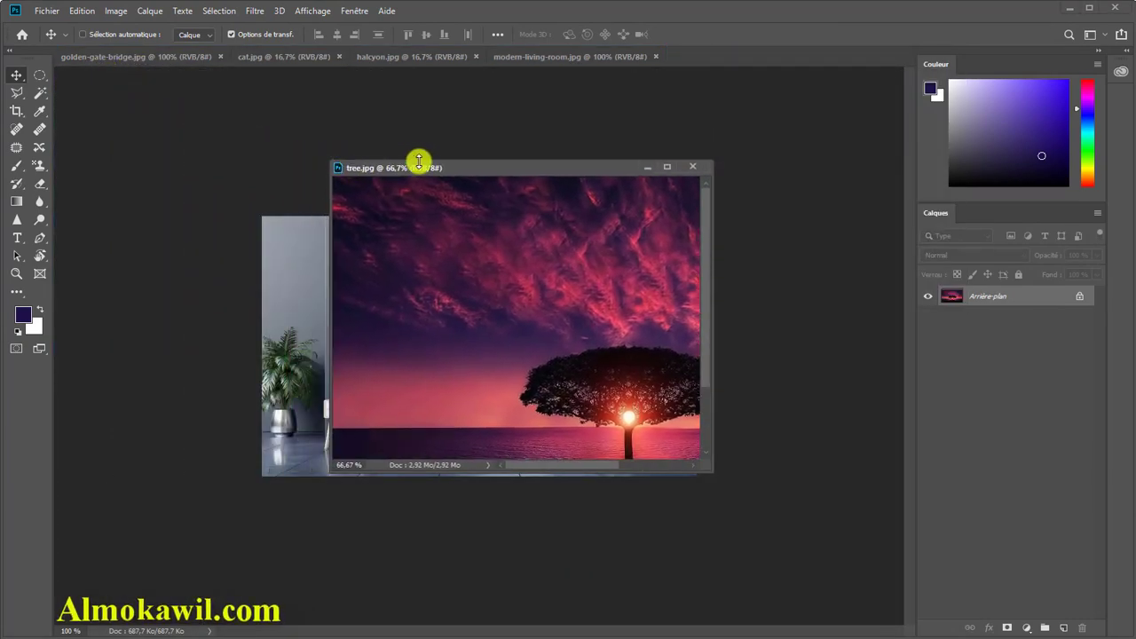
pyautogui.moveTo(444, 167); pyautogui.dragTo(558, 138)
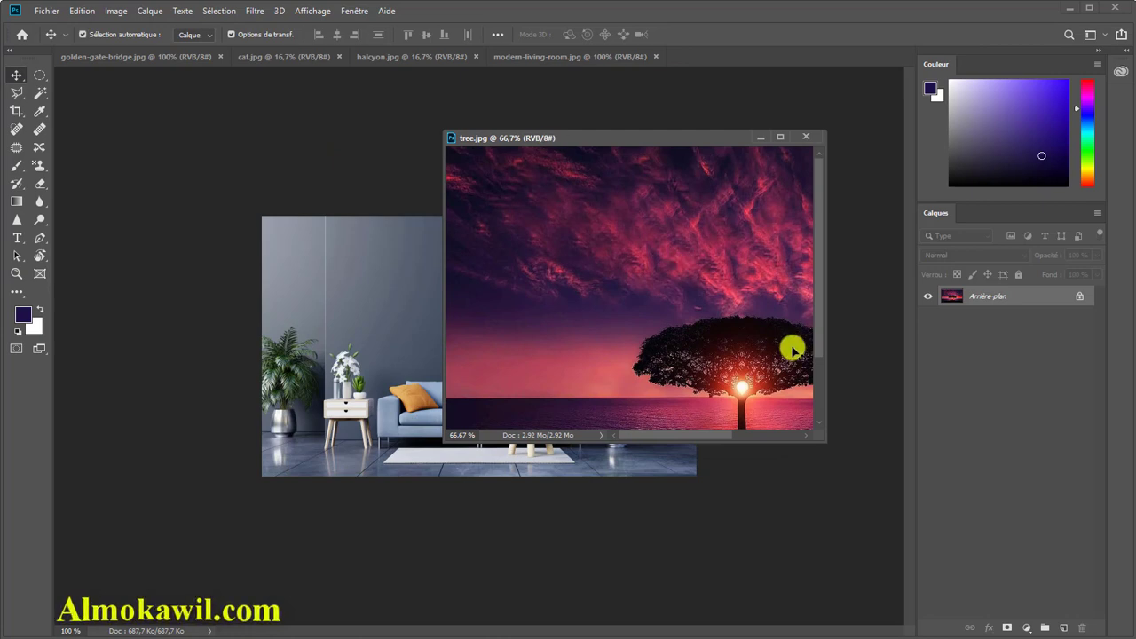
pyautogui.hotkey('ctrl', '-')
pyautogui.hotkey('ctrl', '-')
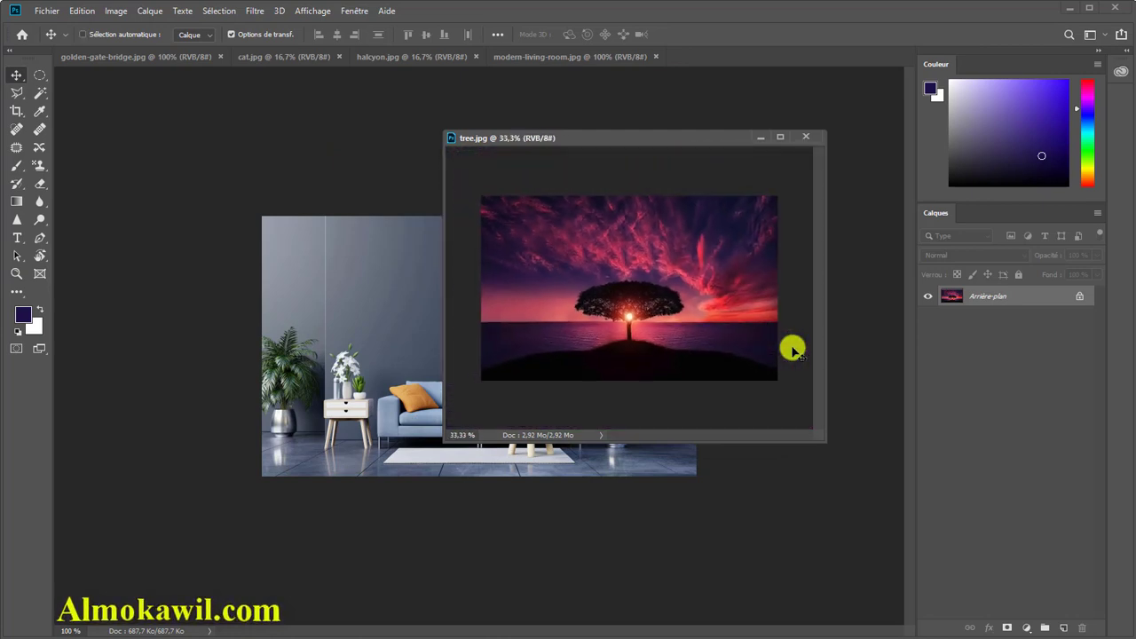
pyautogui.moveTo(684, 139)
pyautogui.mouseDown()
pyautogui.moveTo(672, 206)
pyautogui.moveTo(716, 238)
pyautogui.mouseUp()
# - Float modern-living-room.jpg as well and arrange the two floating windows
pyautogui.moveTo(576, 63); pyautogui.dragTo(87, 70)
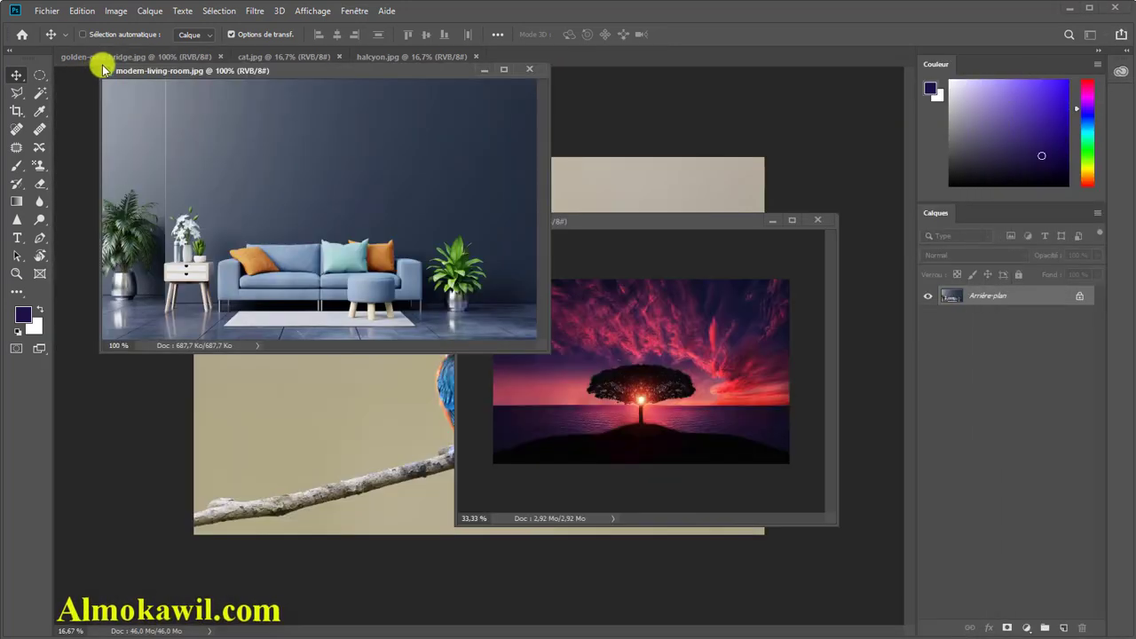
pyautogui.moveTo(188, 70); pyautogui.dragTo(176, 169)
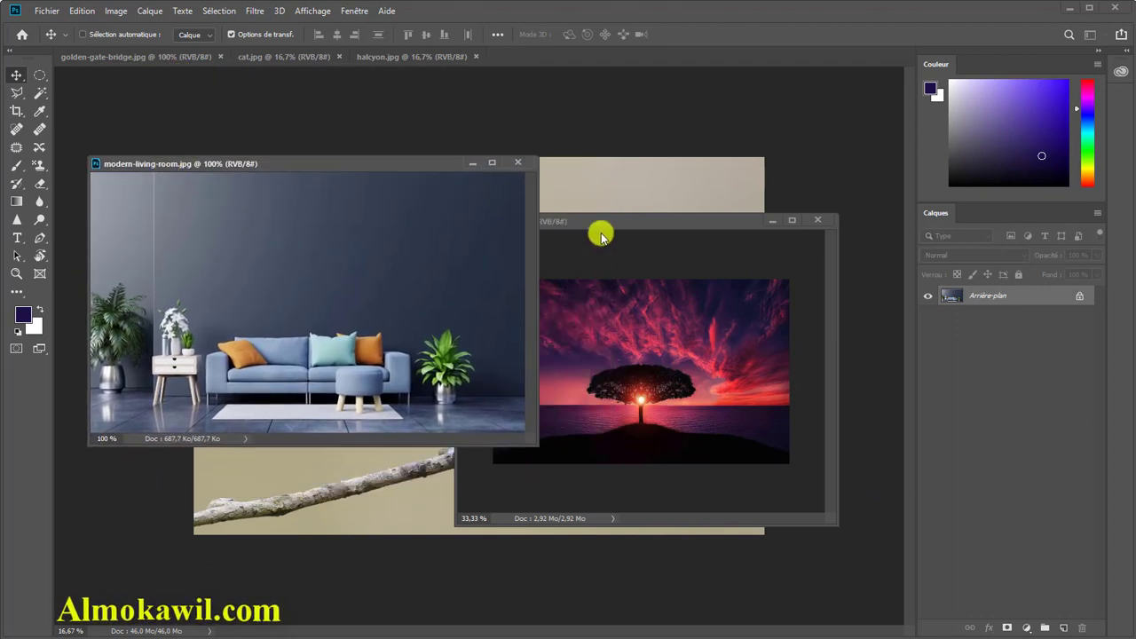
pyautogui.moveTo(597, 222); pyautogui.dragTo(664, 179)
pyautogui.moveTo(399, 170); pyautogui.dragTo(385, 80)
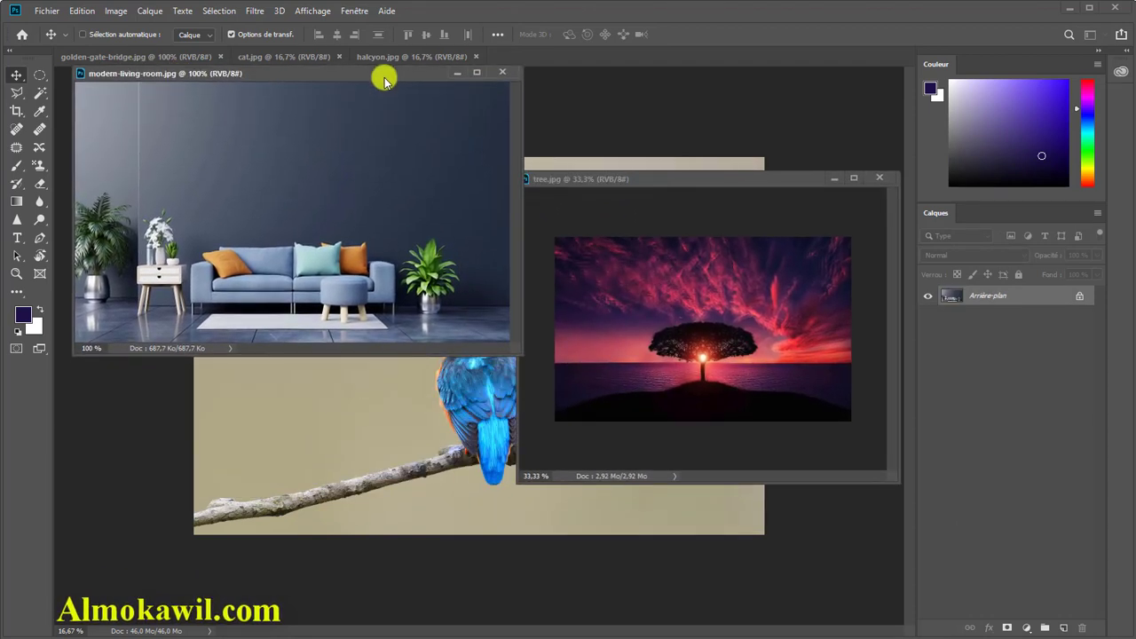
pyautogui.moveTo(721, 186); pyautogui.dragTo(724, 236)
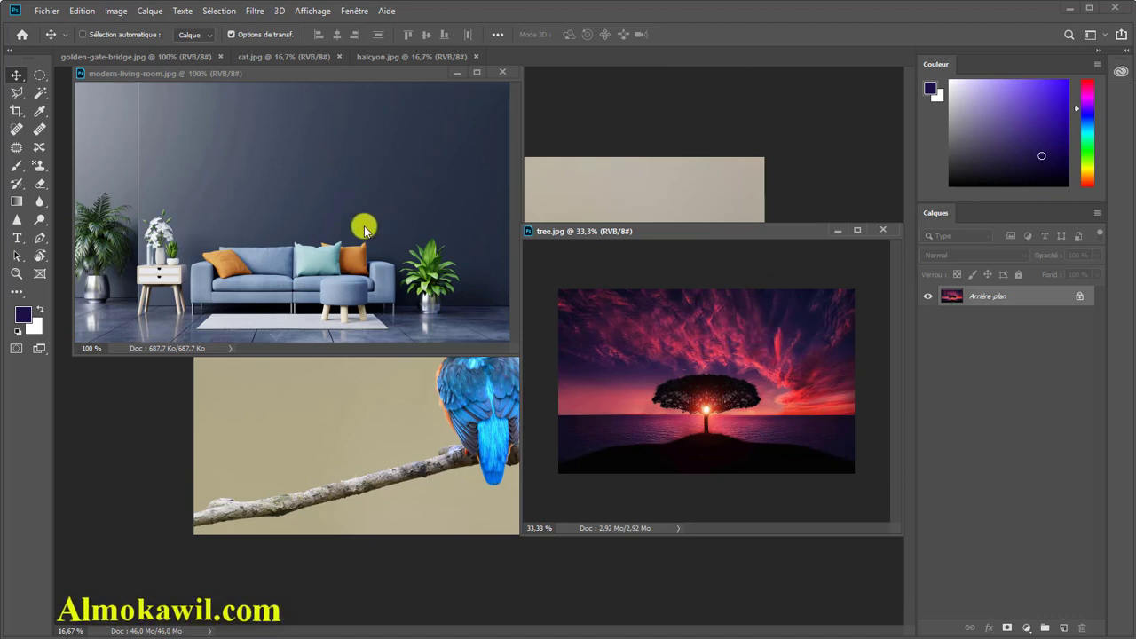
# - Resize the tree window, dock tree.jpg back into the tabs, and shift the living-room window right
pyautogui.moveTo(679, 233)
pyautogui.mouseDown()
pyautogui.moveTo(448, 273)
pyautogui.moveTo(241, 289)
pyautogui.mouseUp()
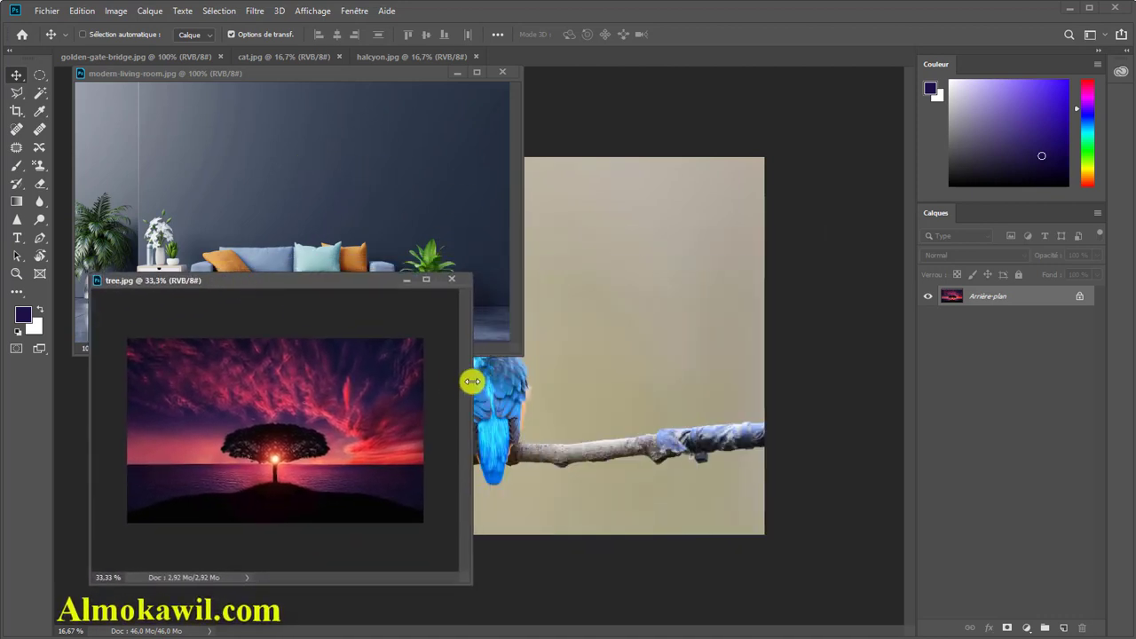
pyautogui.moveTo(471, 381); pyautogui.dragTo(542, 383)
pyautogui.moveTo(373, 284)
pyautogui.mouseDown()
pyautogui.moveTo(717, 262)
pyautogui.moveTo(360, 307)
pyautogui.moveTo(340, 320)
pyautogui.moveTo(464, 307)
pyautogui.moveTo(680, 231)
pyautogui.moveTo(680, 216)
pyautogui.moveTo(528, 227)
pyautogui.moveTo(527, 134)
pyautogui.mouseUp()
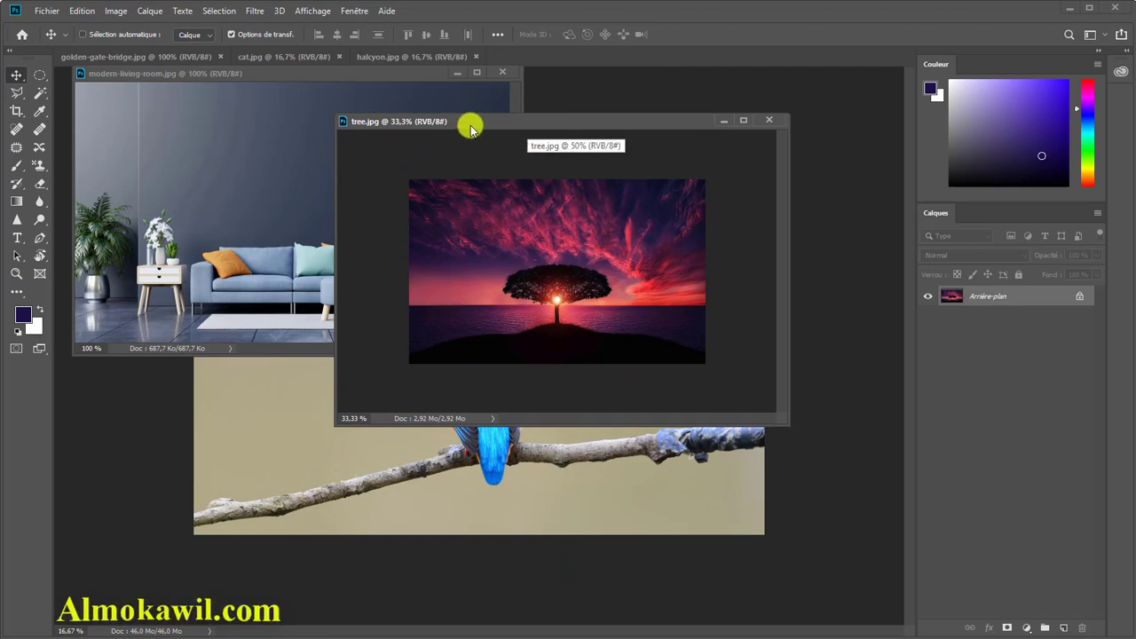
pyautogui.moveTo(470, 121)
pyautogui.mouseDown()
pyautogui.moveTo(385, 145)
pyautogui.moveTo(419, 142)
pyautogui.mouseUp()
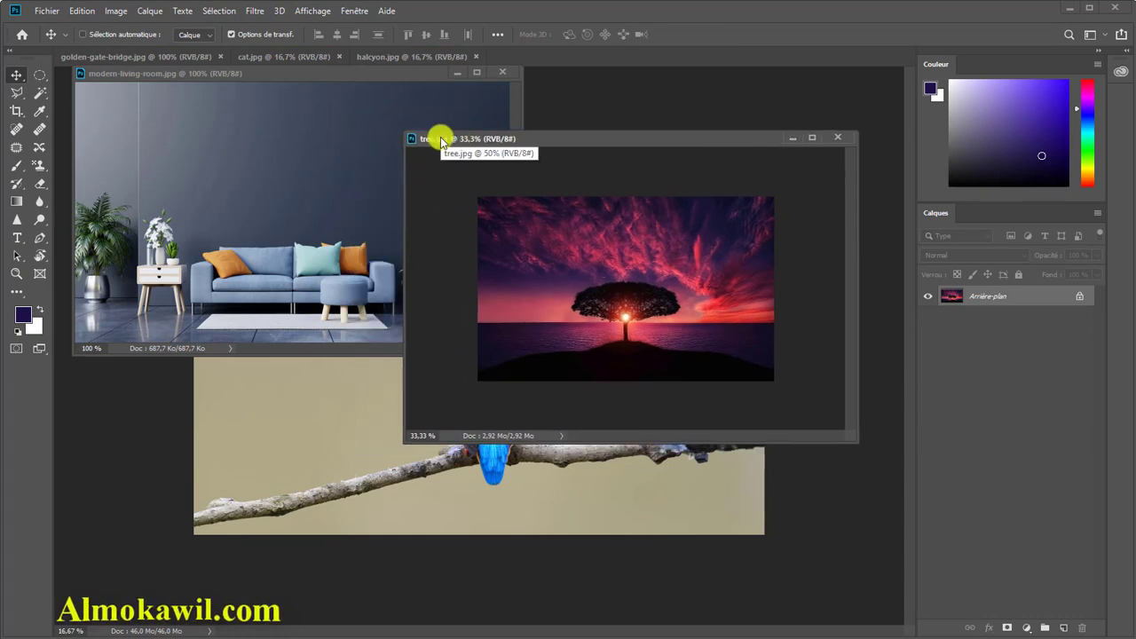
pyautogui.moveTo(434, 142); pyautogui.dragTo(522, 57)
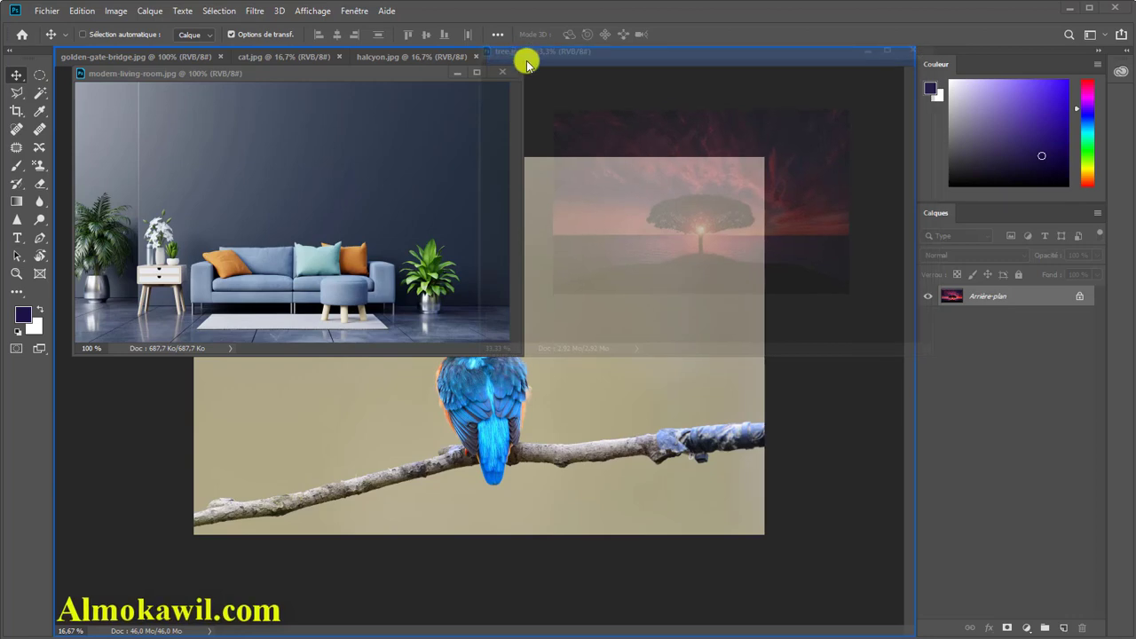
pyautogui.moveTo(521, 57); pyautogui.dragTo(521, 56)
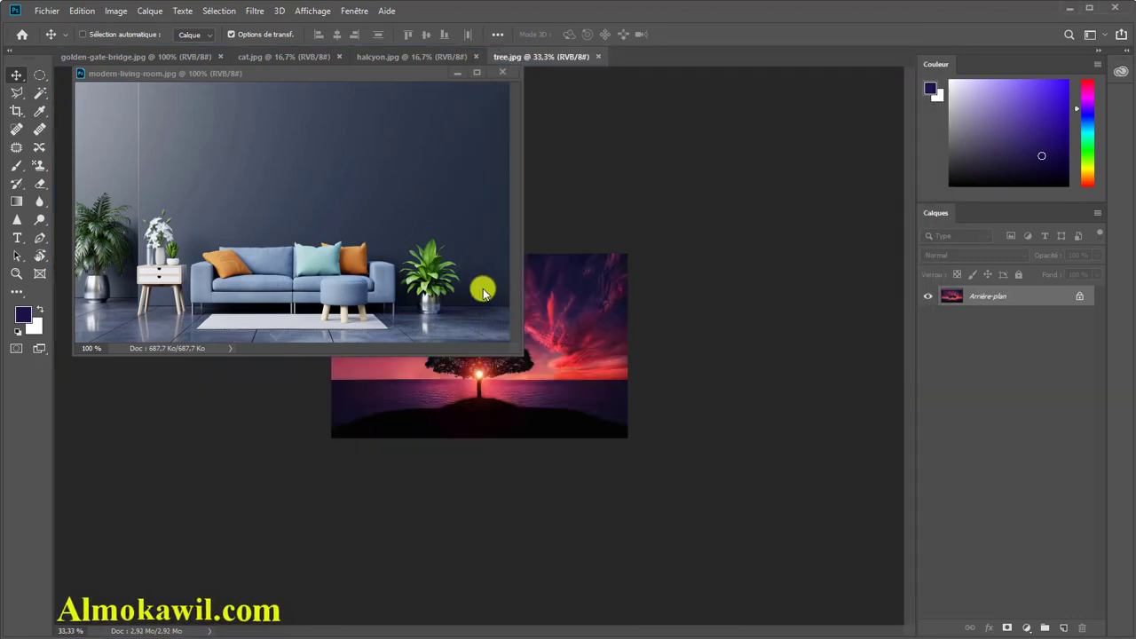
pyautogui.moveTo(151, 73)
pyautogui.mouseDown()
pyautogui.moveTo(463, 87)
pyautogui.moveTo(645, 51)
pyautogui.moveTo(172, 56)
pyautogui.moveTo(468, 51)
pyautogui.moveTo(254, 56)
pyautogui.moveTo(431, 50)
pyautogui.mouseUp()
# - Cycle through the tabs and drag the golden-gate-bridge tab to the end of the tab bar
pyautogui.click(610, 59)
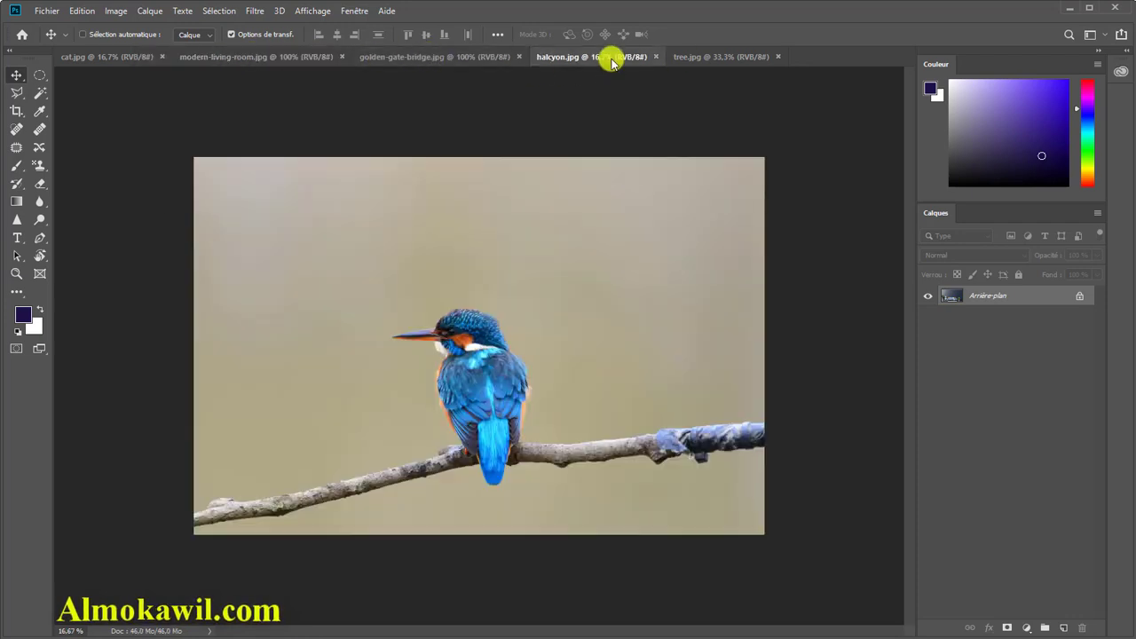
pyautogui.click(684, 55)
pyautogui.click(588, 57)
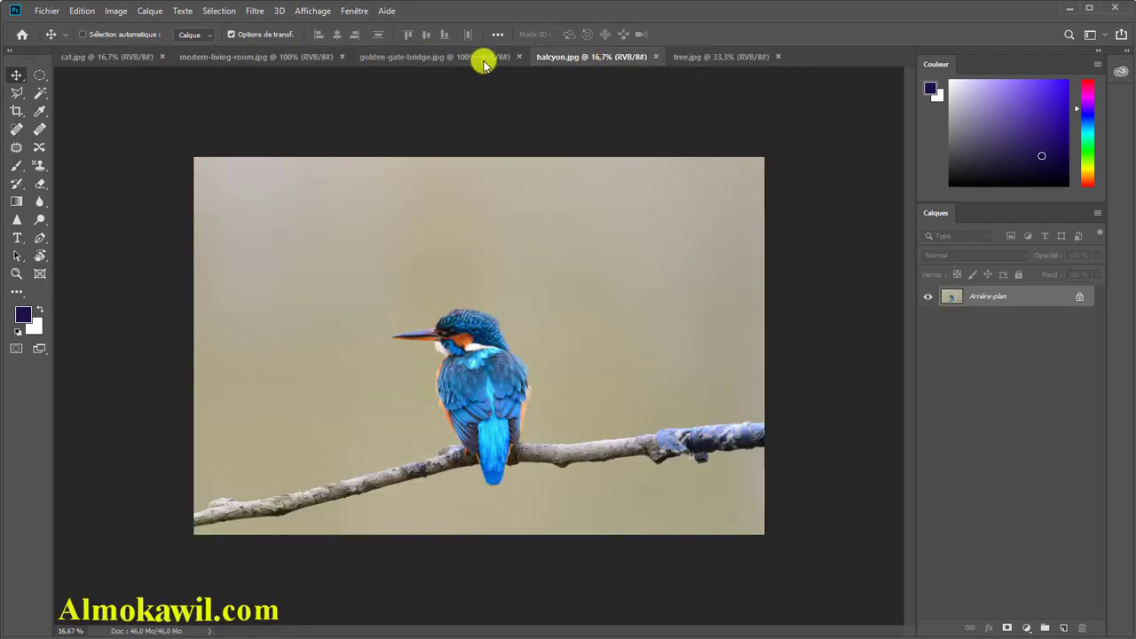
pyautogui.click(431, 56)
pyautogui.click(286, 56)
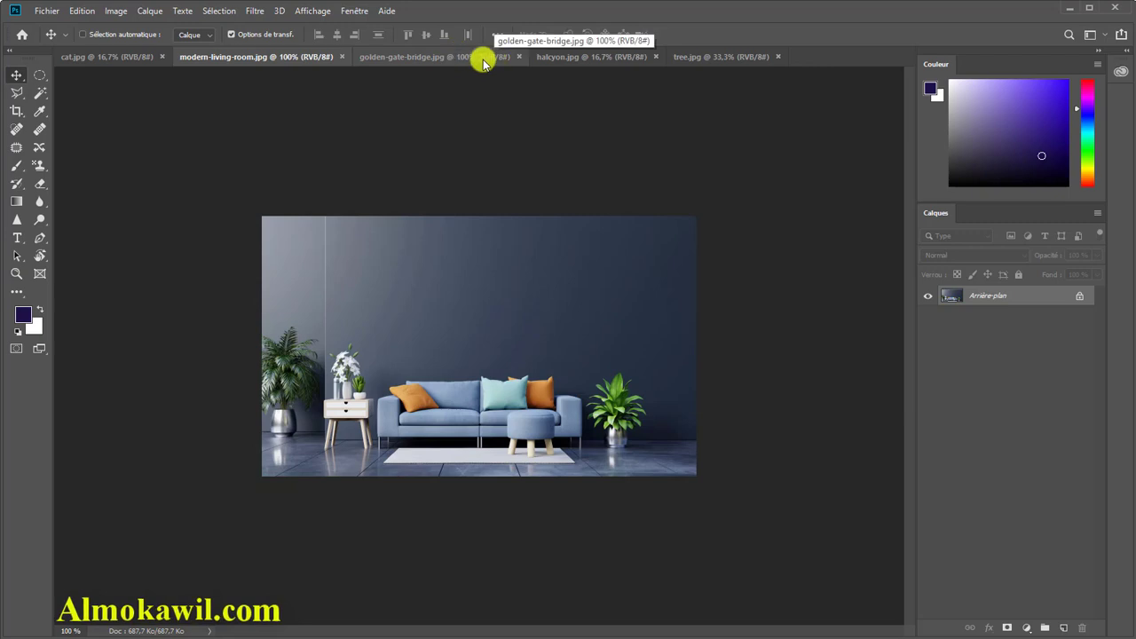
pyautogui.moveTo(461, 57); pyautogui.dragTo(134, 63)
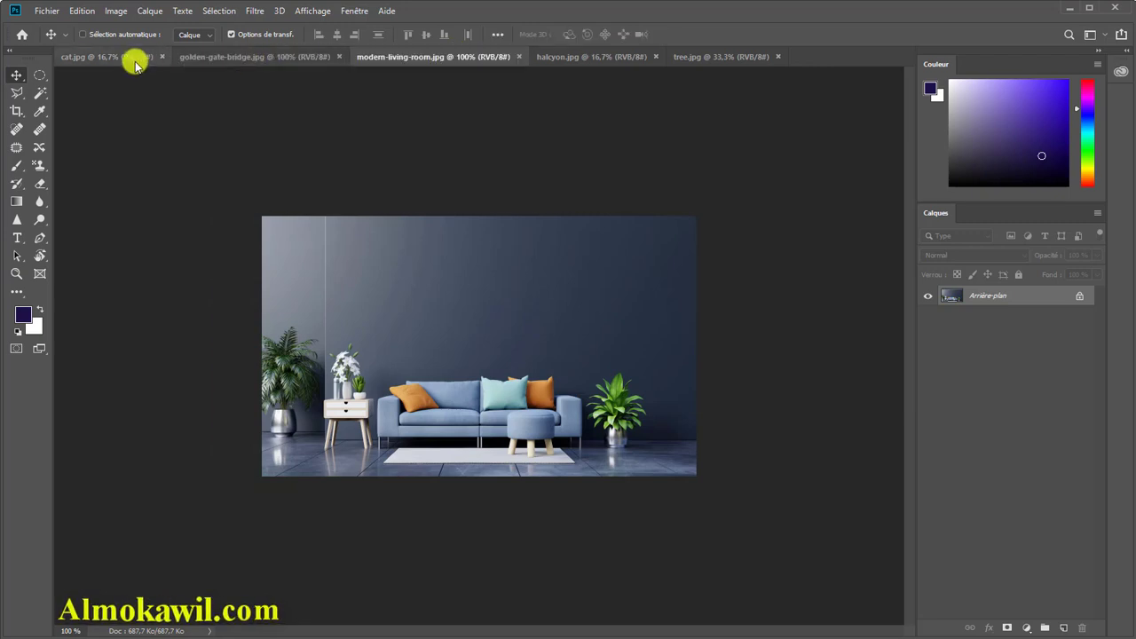
pyautogui.click(238, 56)
pyautogui.moveTo(245, 55)
pyautogui.mouseDown()
pyautogui.moveTo(751, 61)
pyautogui.moveTo(611, 73)
pyautogui.mouseUp()
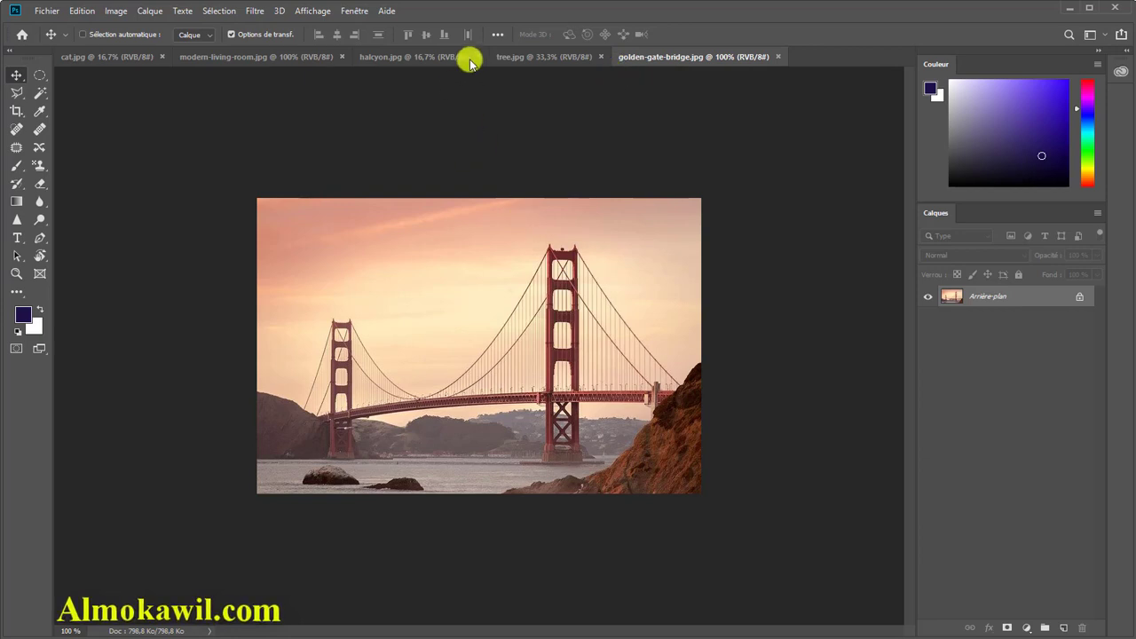
pyautogui.click(241, 58)
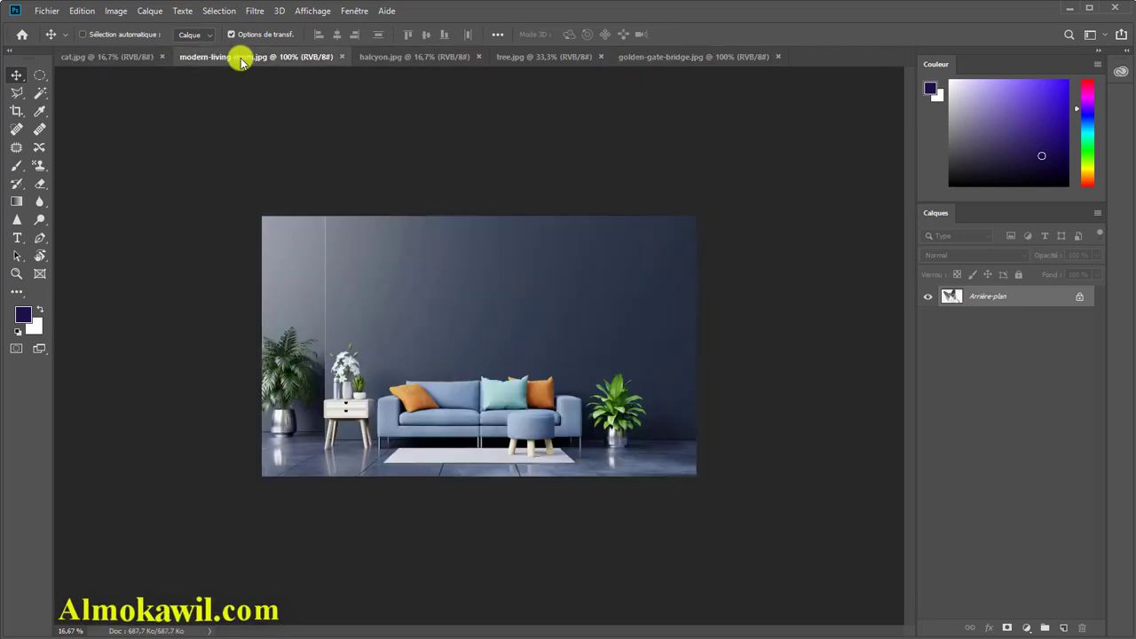
pyautogui.click(392, 59)
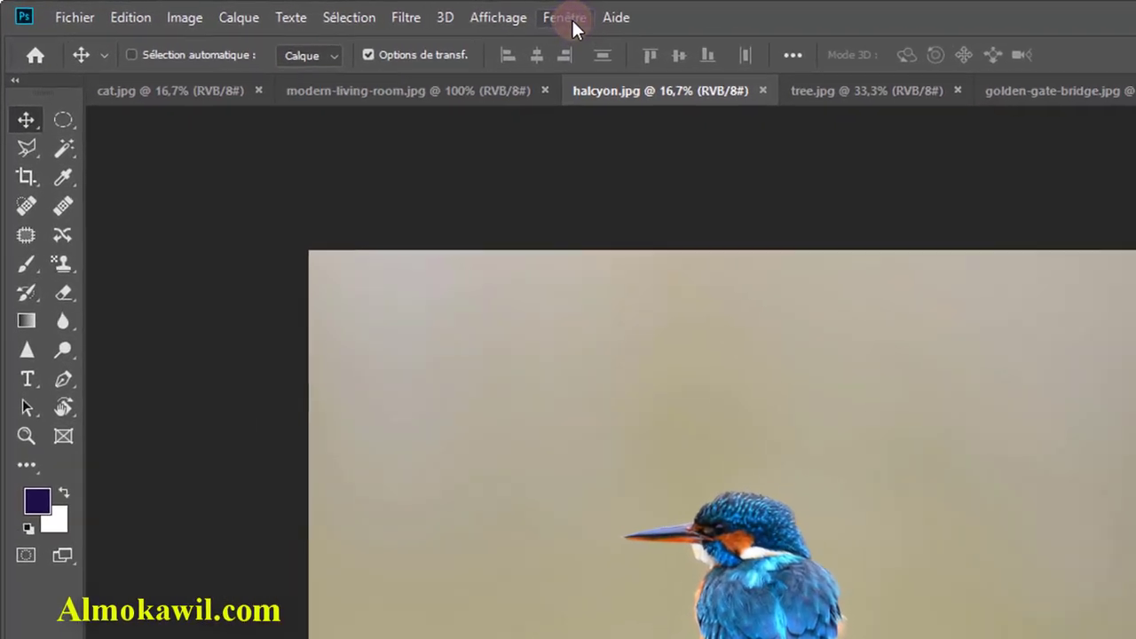
# - Apply Tout disposer en mosaïque verticale and cancel the background-layer warning
pyautogui.click(604, 18)
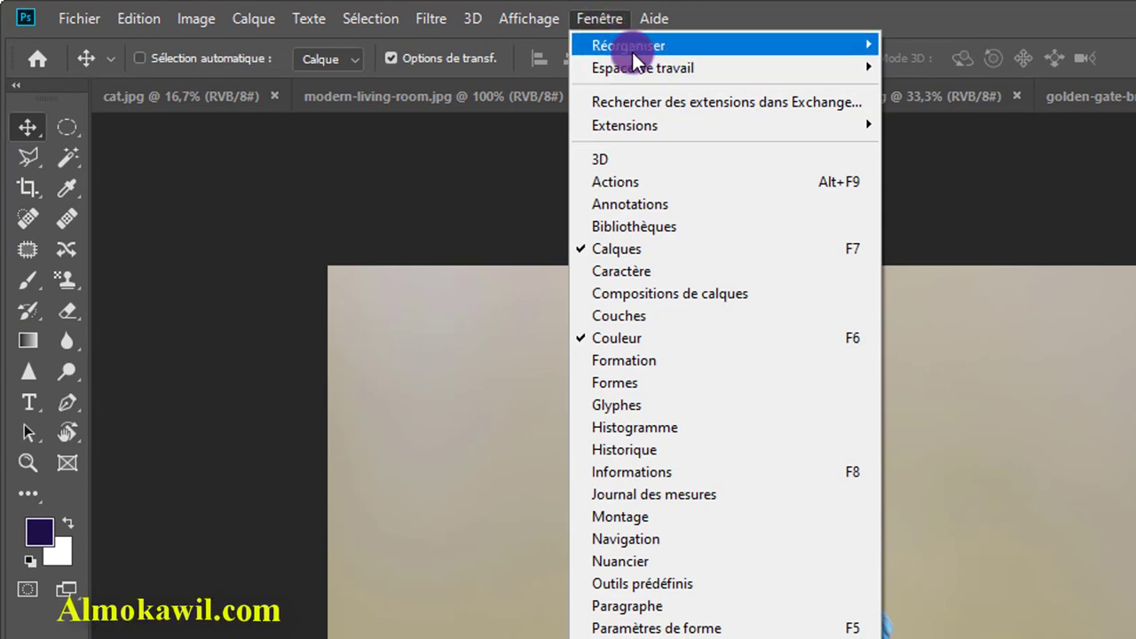
pyautogui.moveTo(628, 45)
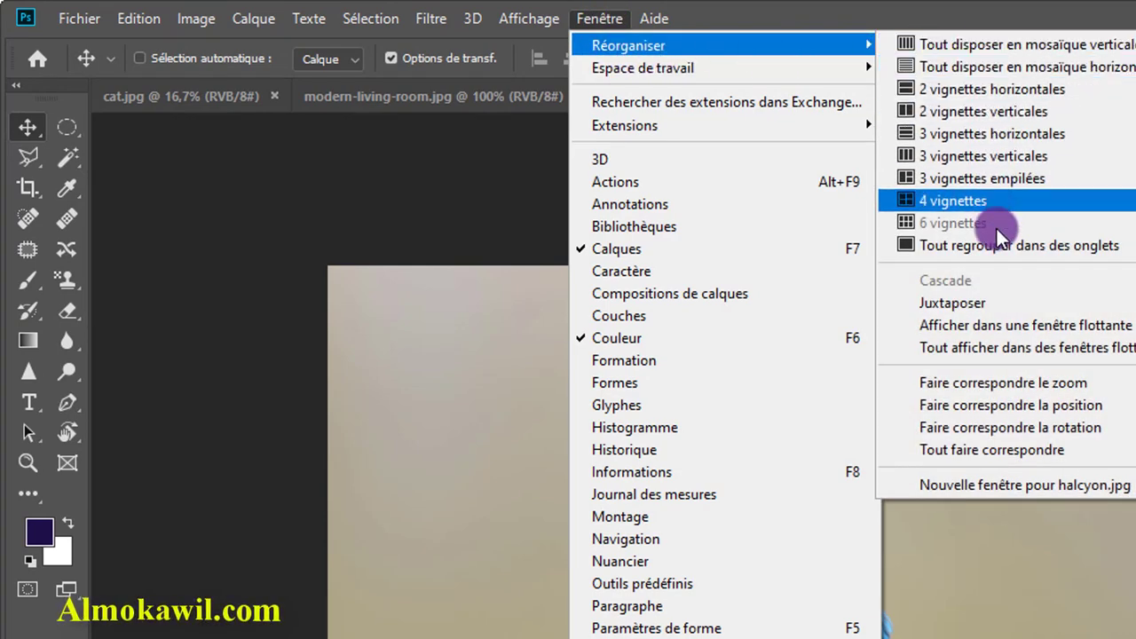
pyautogui.click(1004, 49)
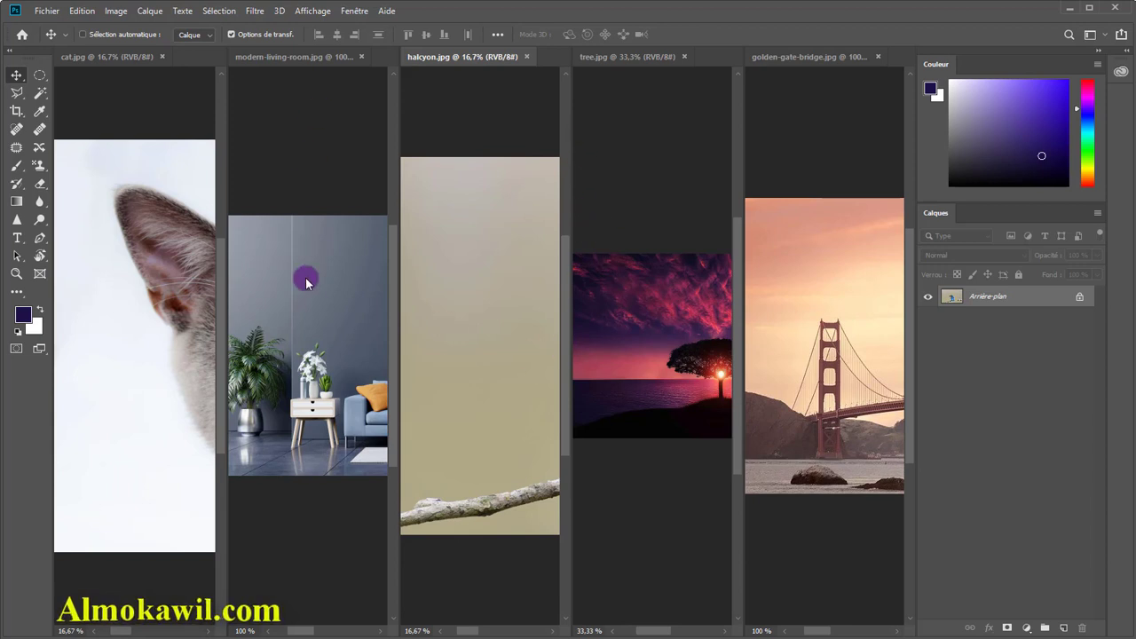
pyautogui.moveTo(794, 284); pyautogui.dragTo(814, 285)
pyautogui.click(688, 293)
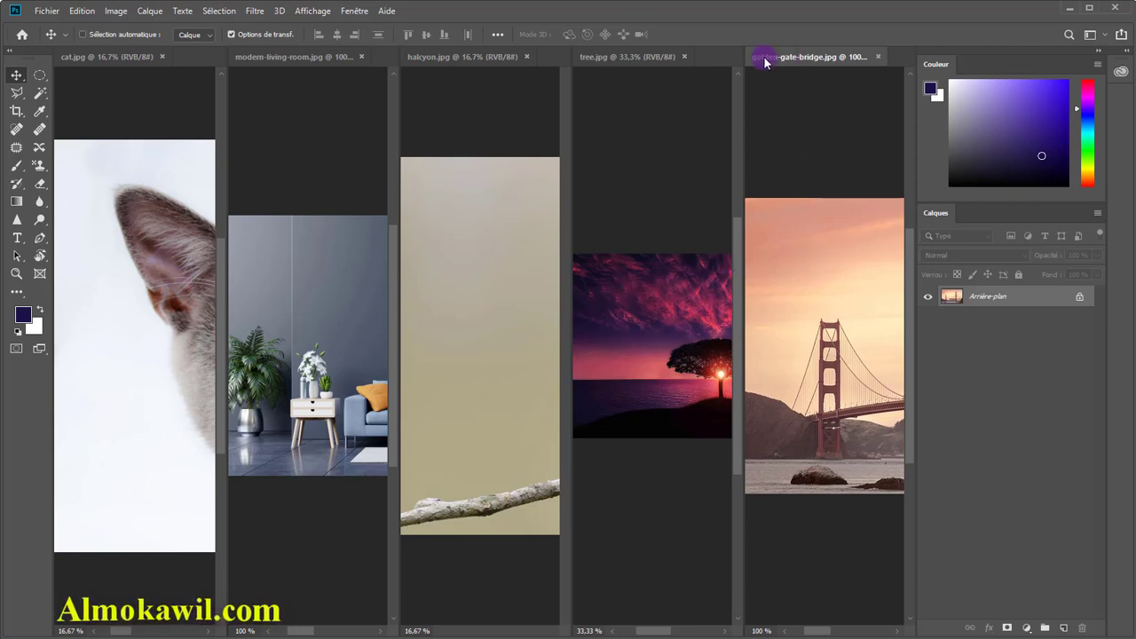
pyautogui.click(354, 10)
pyautogui.moveTo(371, 27)
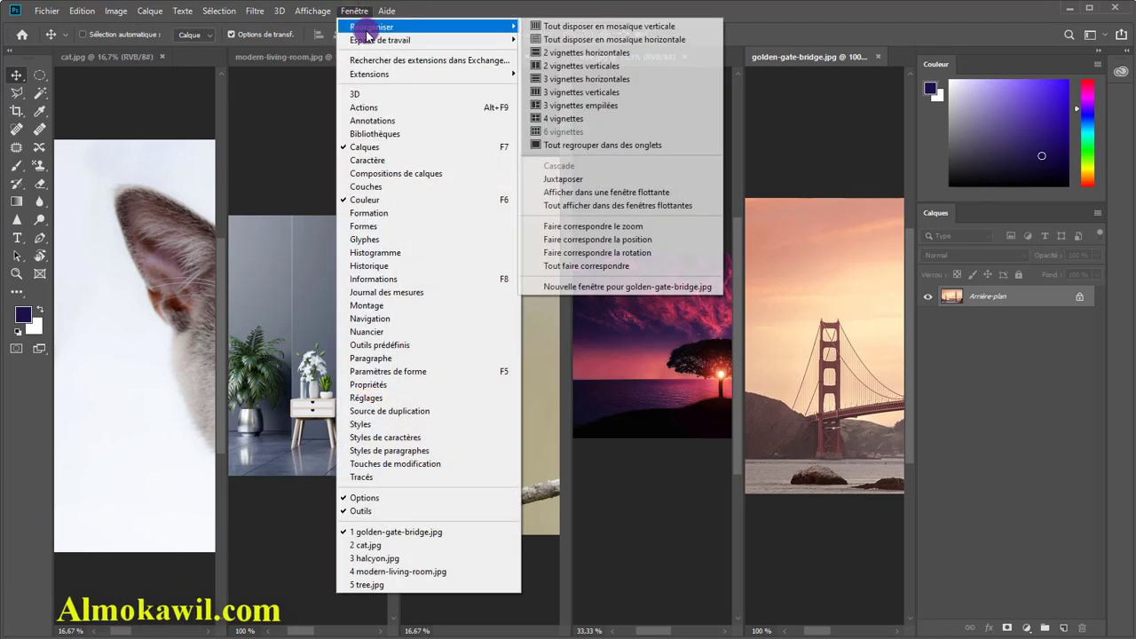
# - Tile documents as horizontal rows, zoom the living room to 50%, and pan the tiles
pyautogui.click(682, 39)
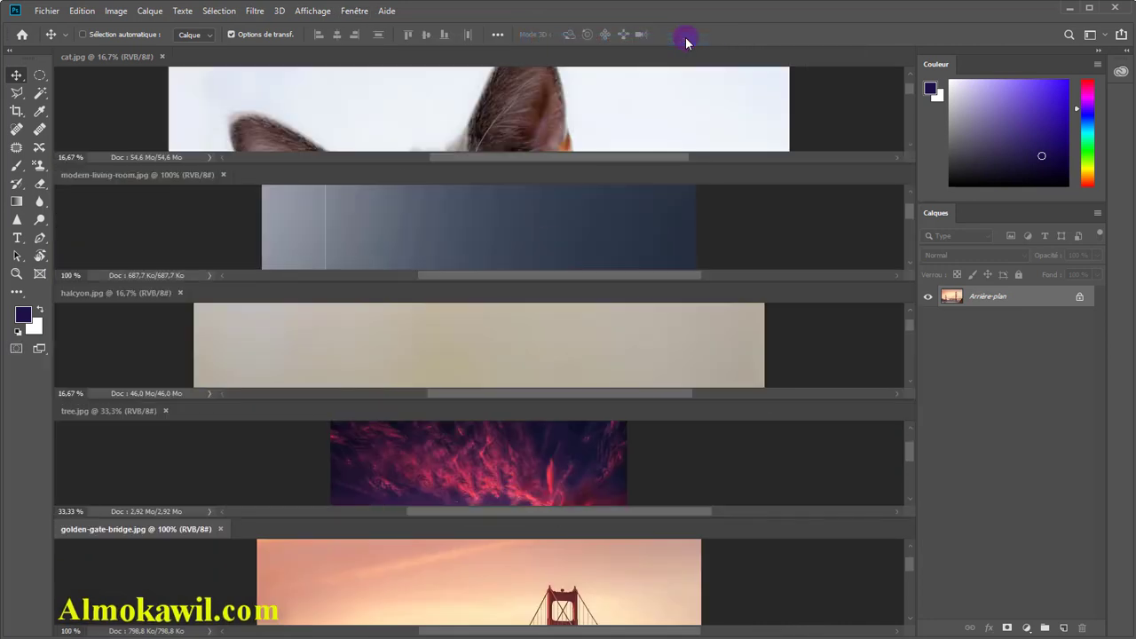
pyautogui.click(481, 232)
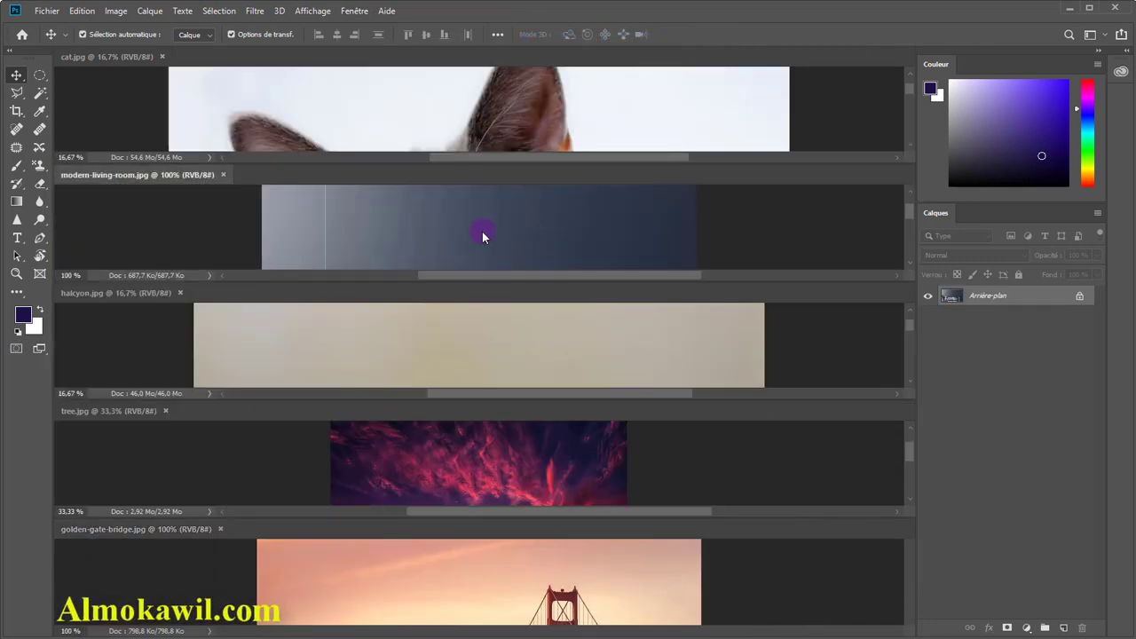
pyautogui.hotkey('ctrl', '-')
pyautogui.hotkey('ctrl', '-')
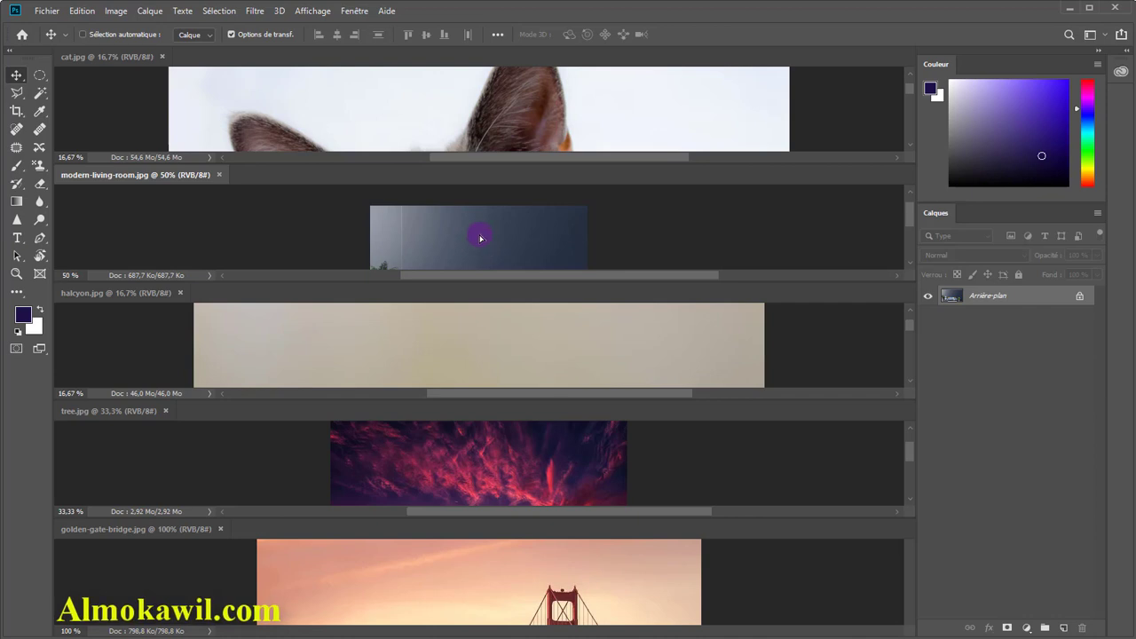
pyautogui.click(480, 238)
pyautogui.click(684, 292)
pyautogui.click(40, 257)
pyautogui.click(89, 255)
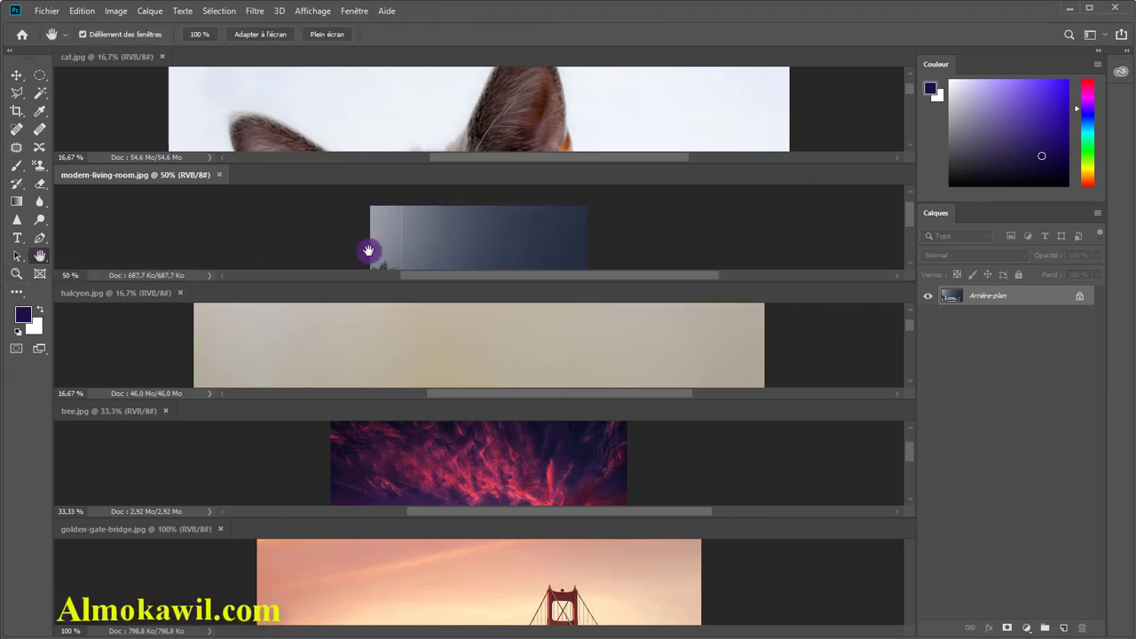
pyautogui.moveTo(367, 249); pyautogui.dragTo(460, 227)
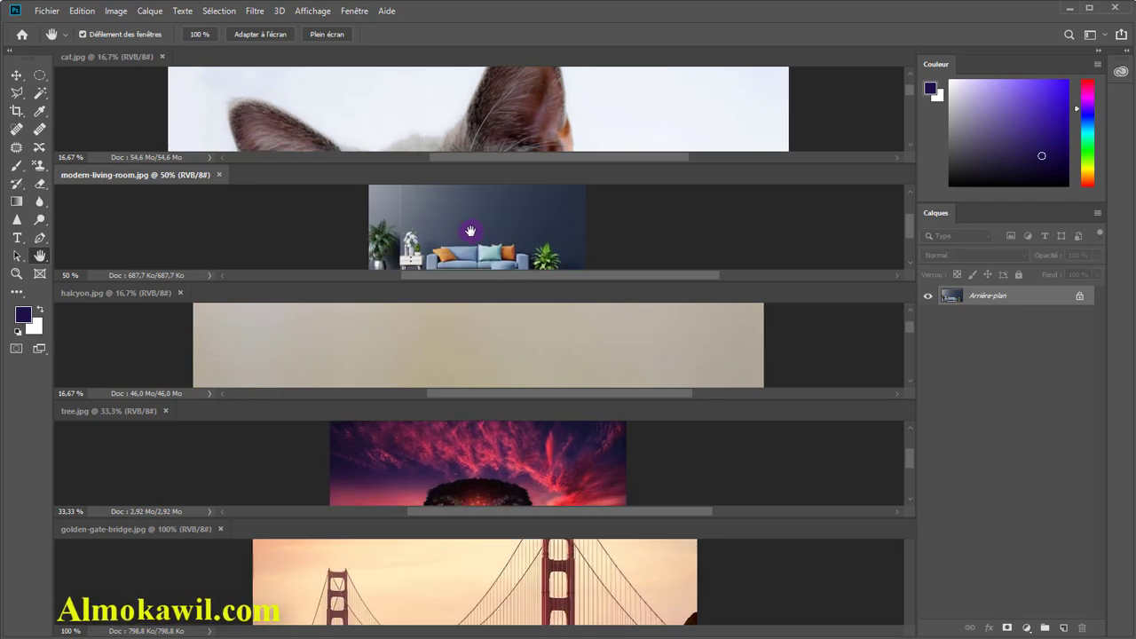
# - Zoom the halcyon and cat photos out to 6.25%
pyautogui.click(488, 337)
pyautogui.moveTo(488, 340); pyautogui.dragTo(484, 331)
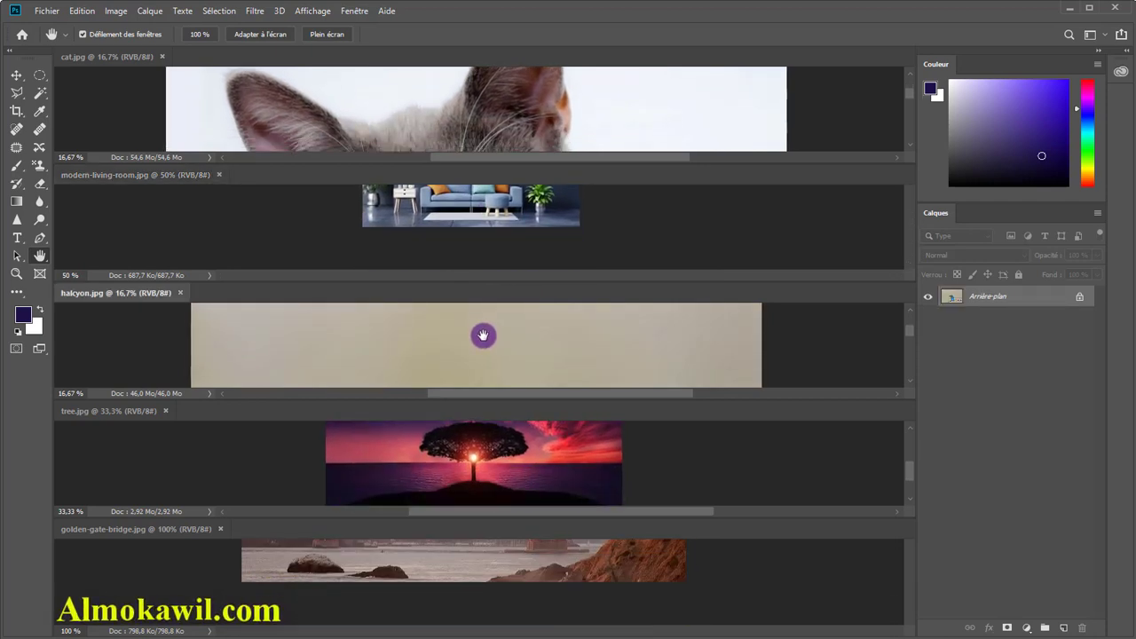
pyautogui.hotkey('ctrl', '-')
pyautogui.hotkey('ctrl', '-')
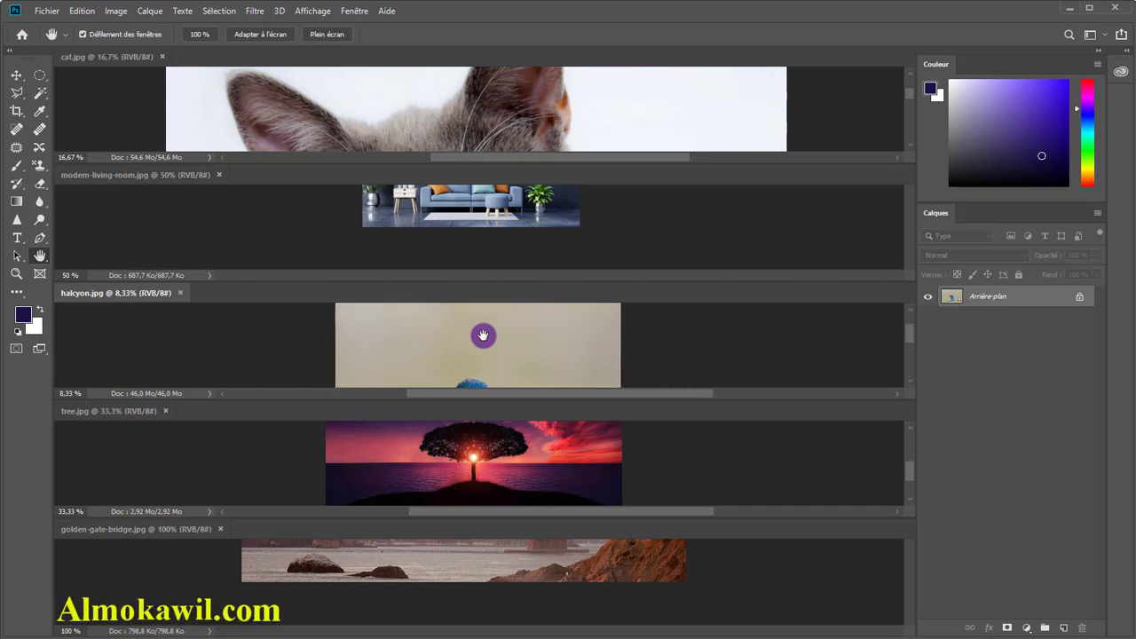
pyautogui.hotkey('ctrl', '-')
pyautogui.moveTo(481, 343); pyautogui.dragTo(485, 342)
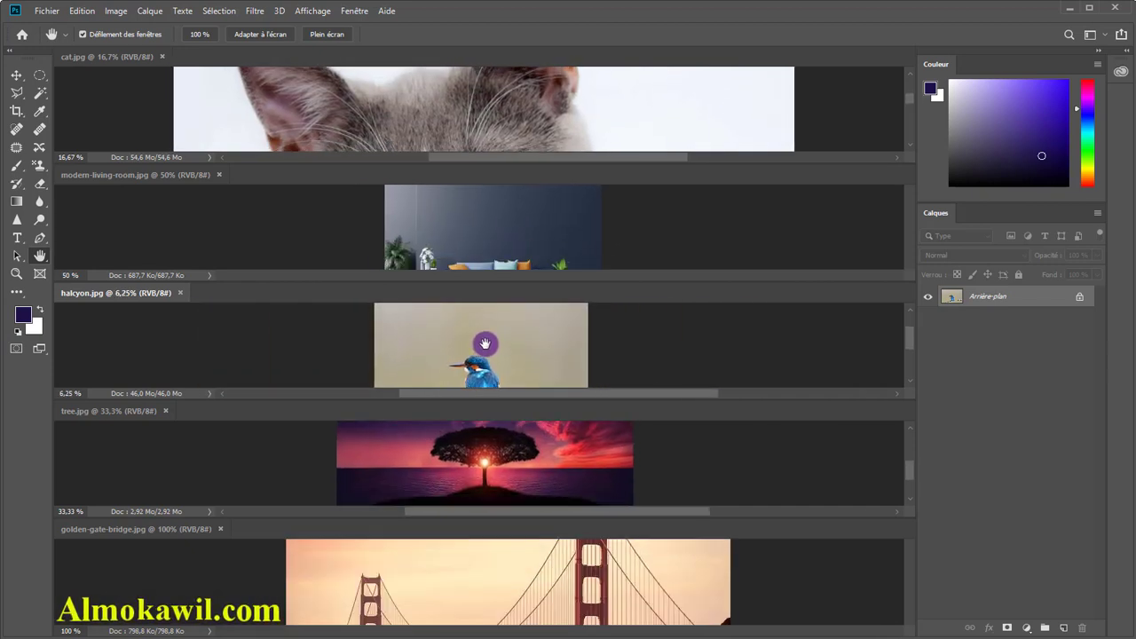
pyautogui.click(491, 130)
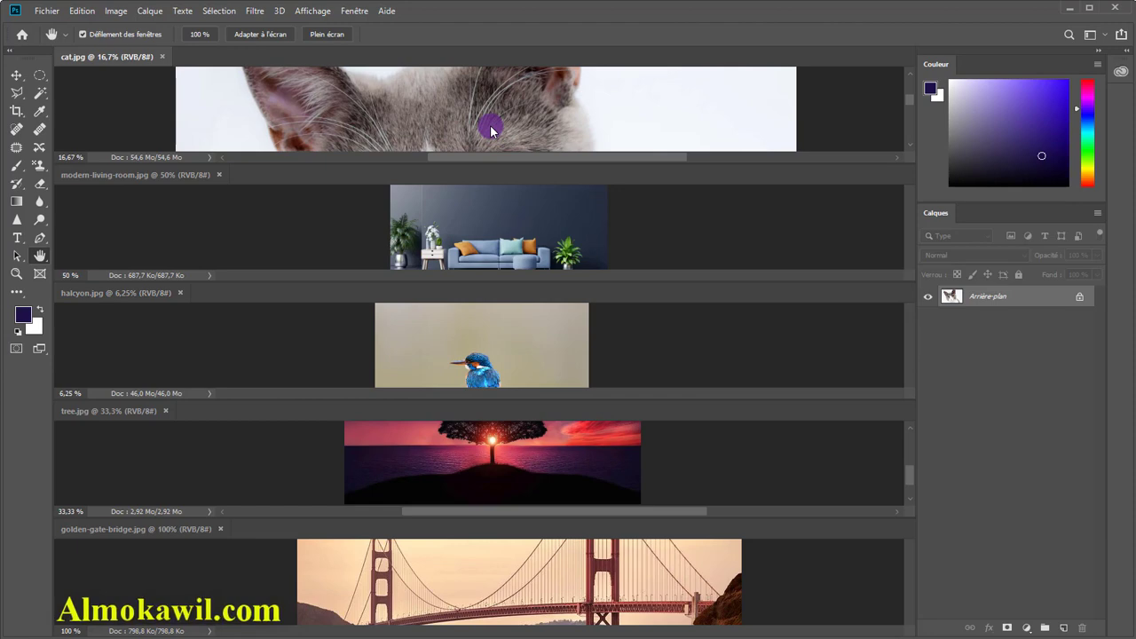
pyautogui.hotkey('ctrl', '-')
pyautogui.hotkey('ctrl', '-')
pyautogui.hotkey('ctrl', '-')
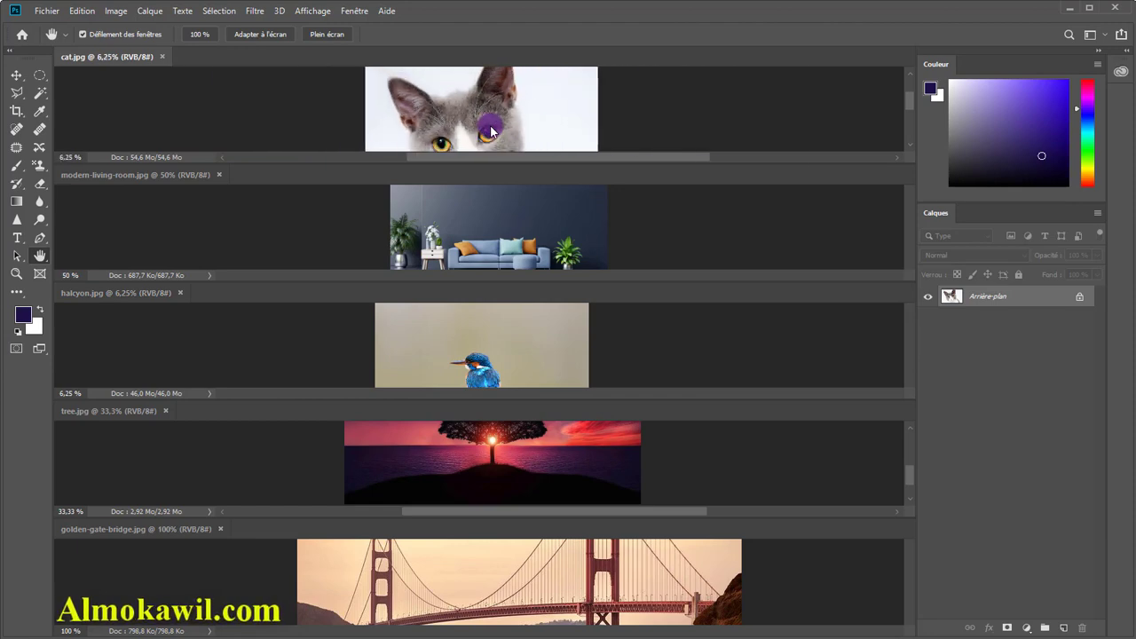
pyautogui.click(354, 10)
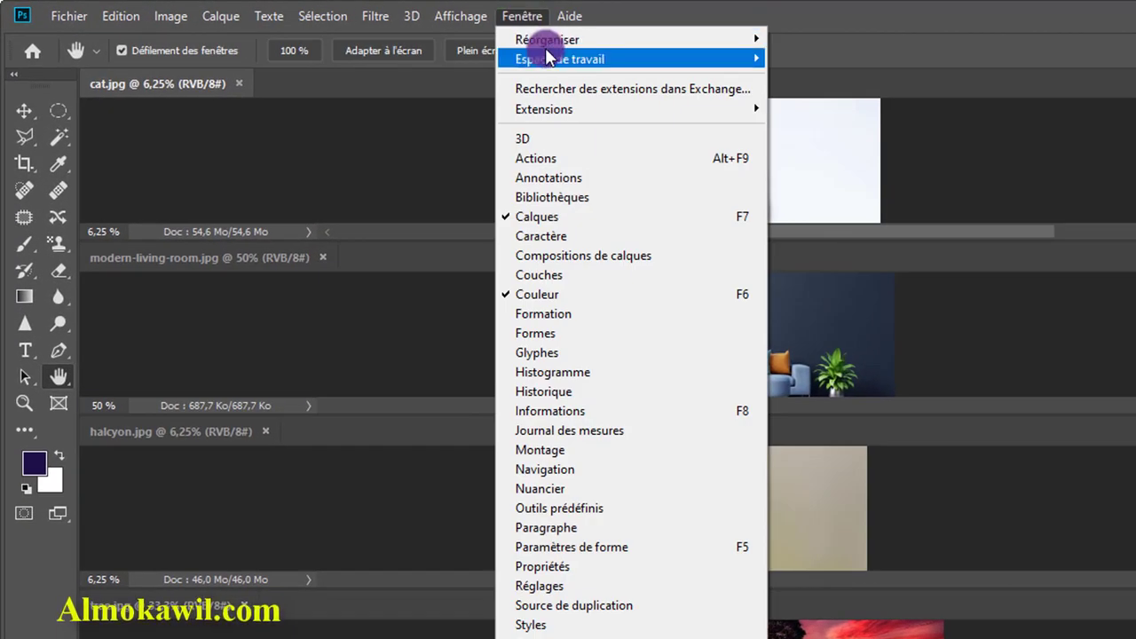
pyautogui.moveTo(612, 38)
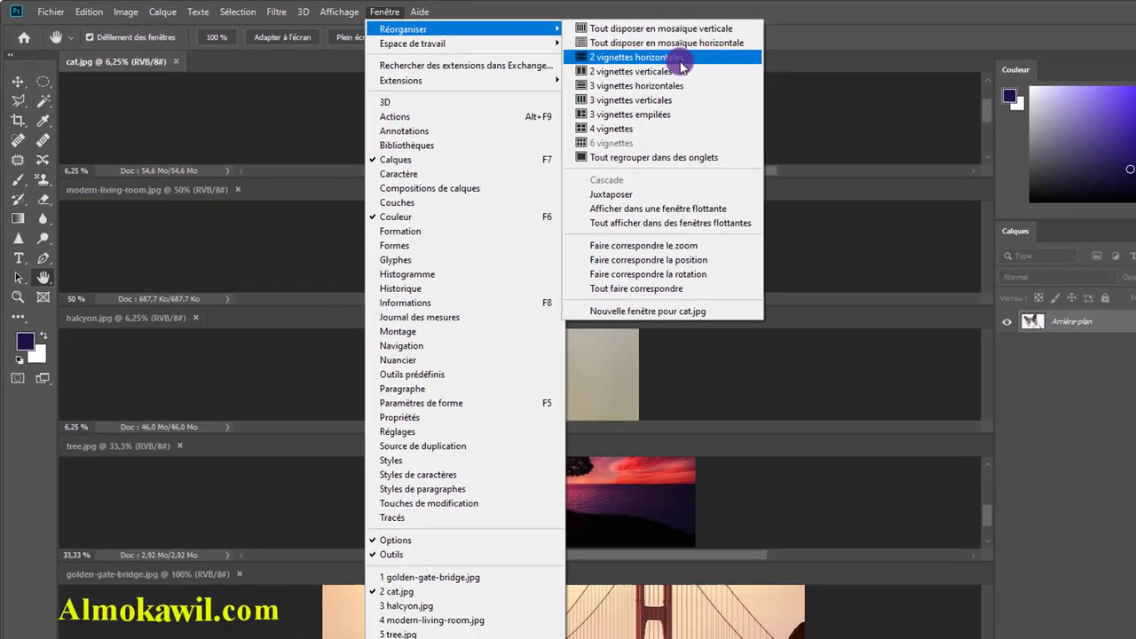
# - Apply 2 vignettes horizontales, then 3 vignettes horizontales from Fenêtre > Réorganiser
pyautogui.click(923, 86)
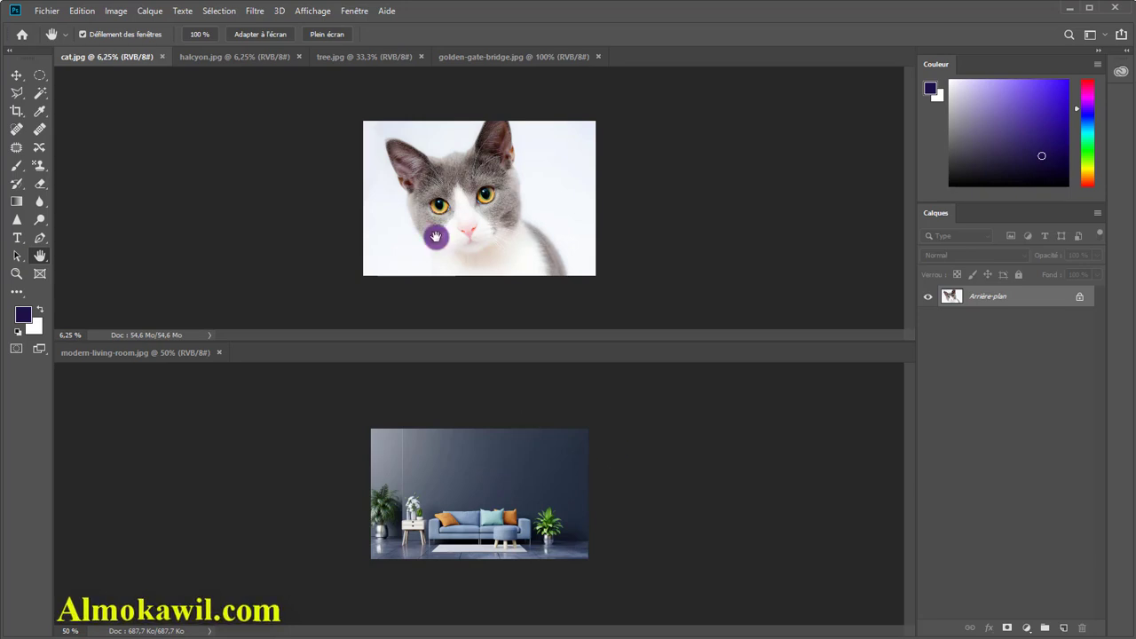
pyautogui.click(354, 11)
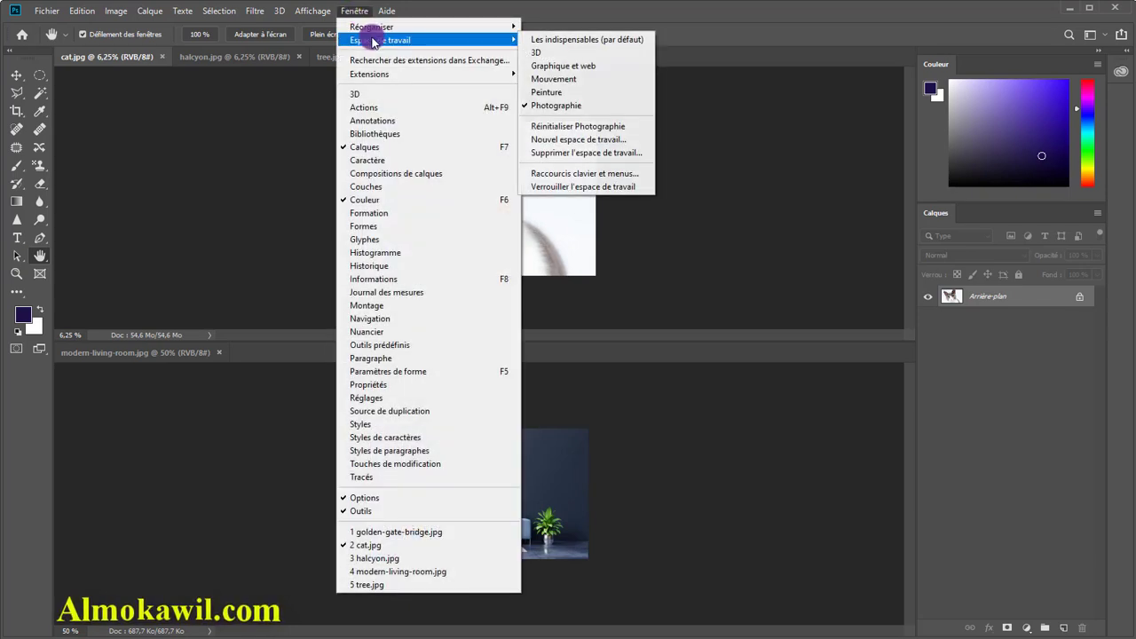
pyautogui.moveTo(371, 26)
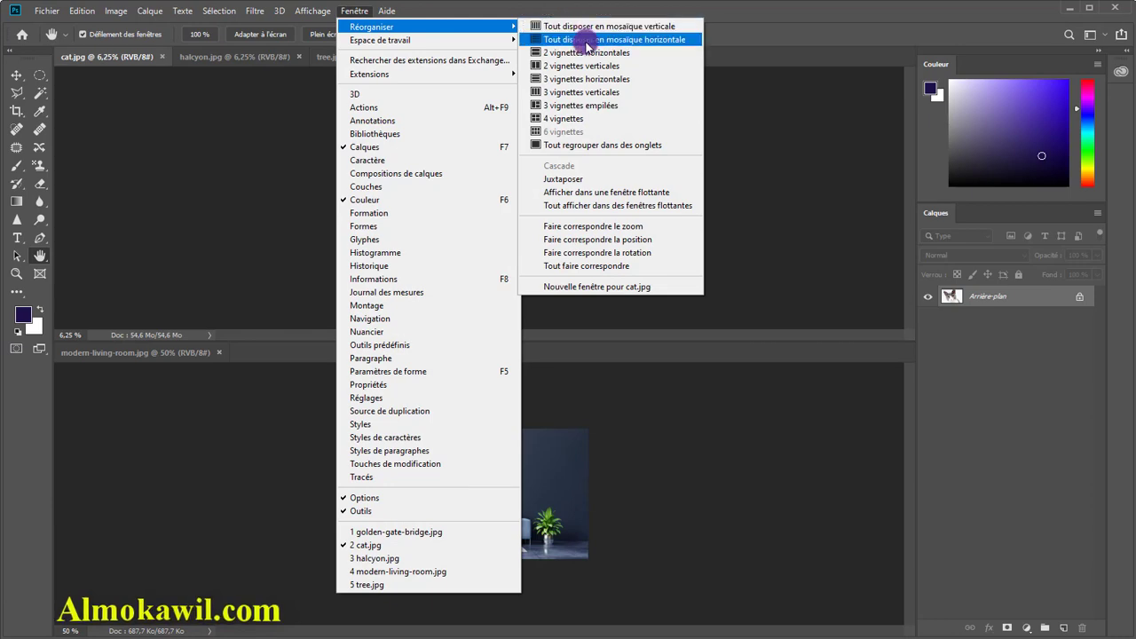
pyautogui.click(612, 85)
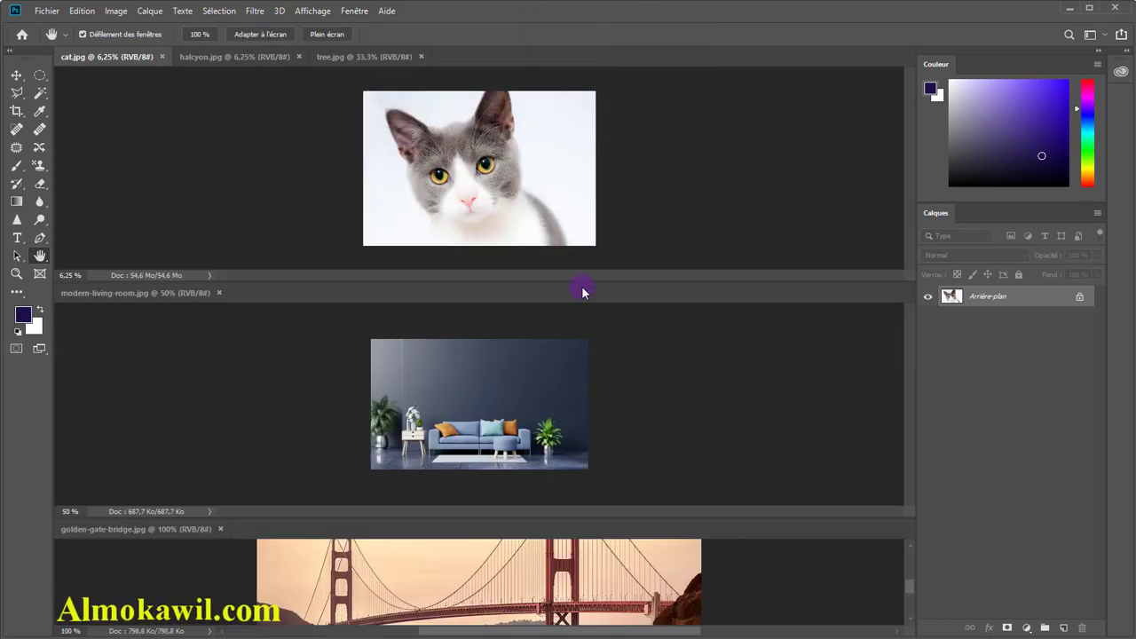
pyautogui.click(348, 12)
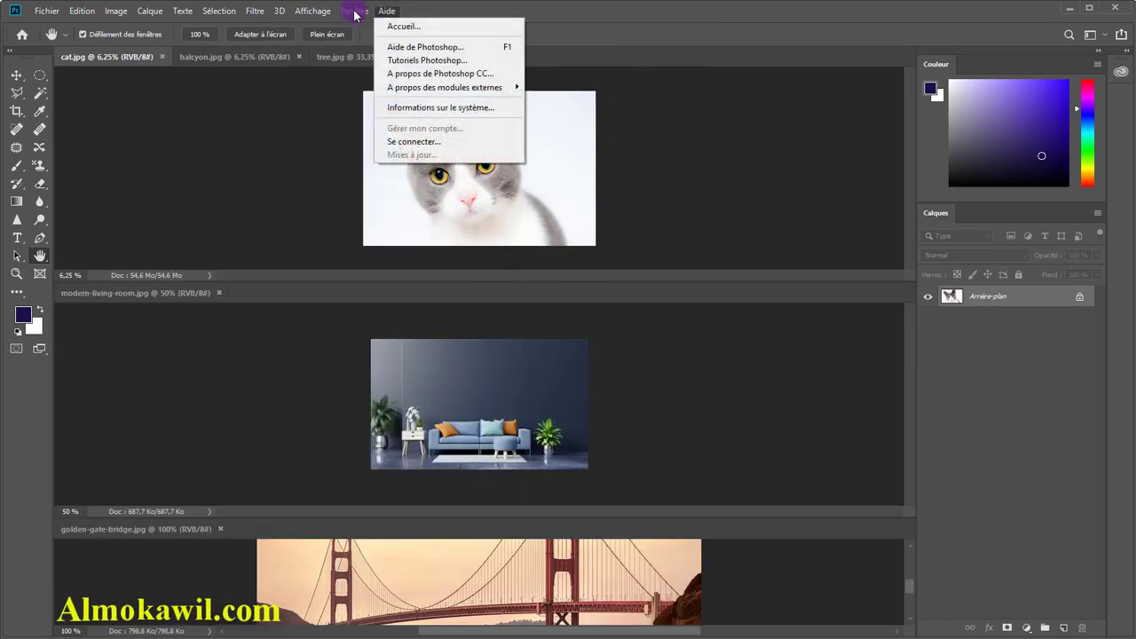
pyautogui.moveTo(381, 26)
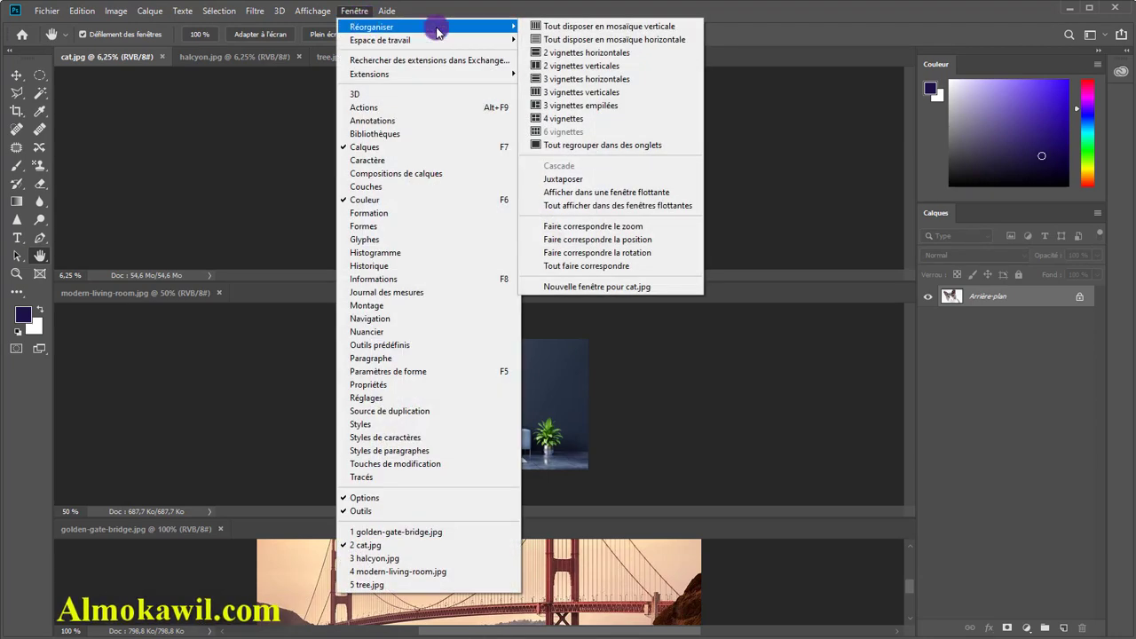
# - Apply Tout regrouper dans des onglets, leaving cat.jpg displayed at 6.25%
pyautogui.click(634, 145)
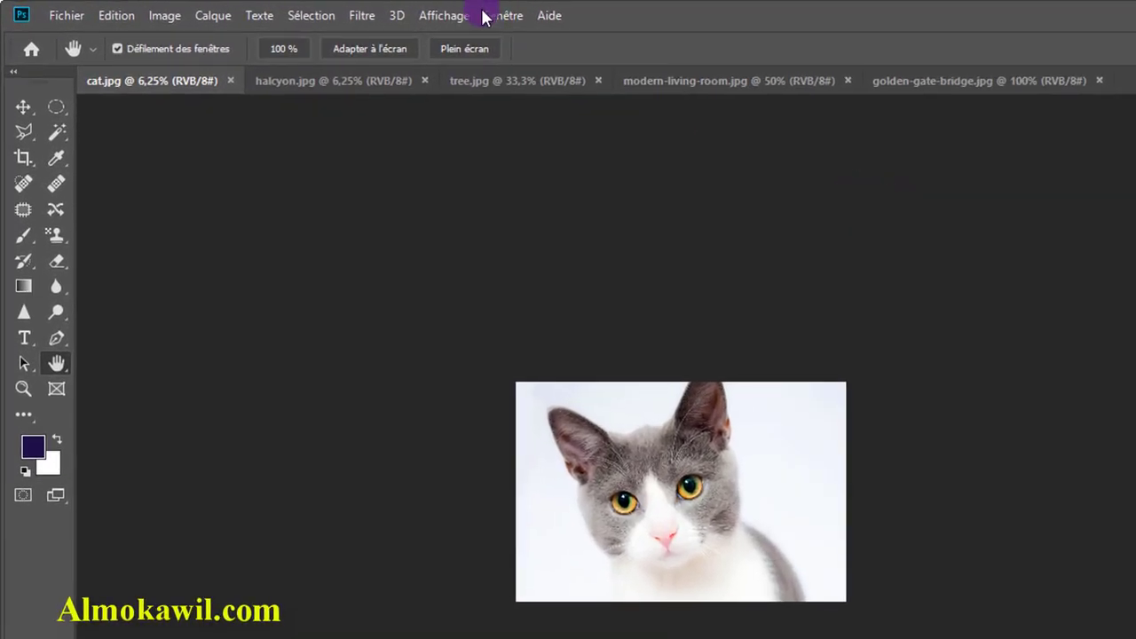
pyautogui.click(486, 15)
pyautogui.moveTo(394, 28)
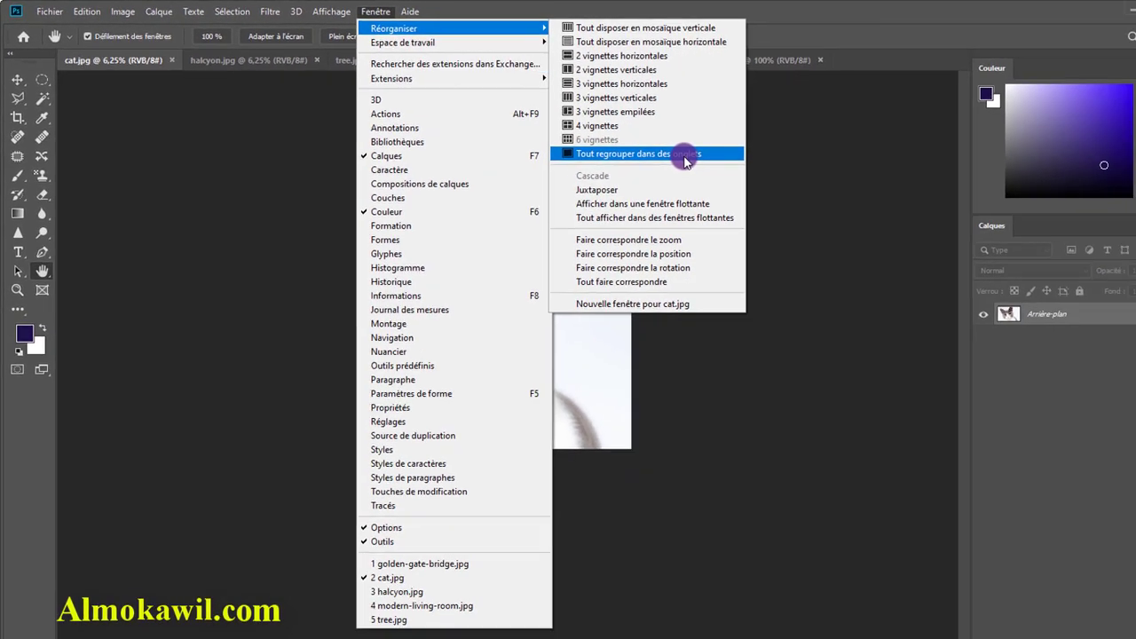
pyautogui.click(879, 207)
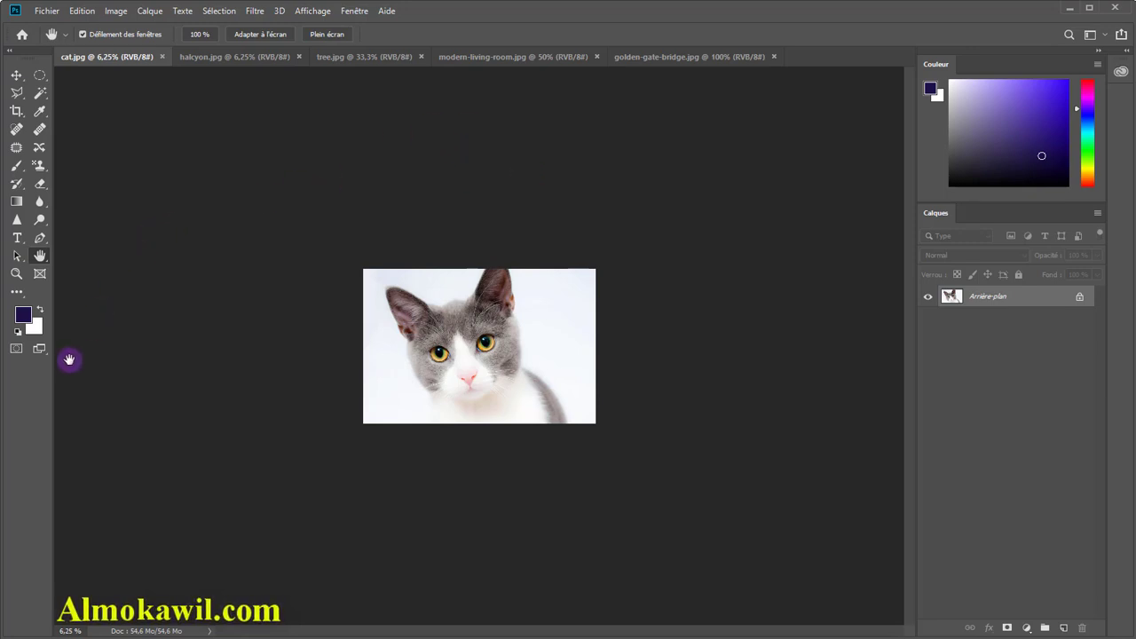
# - Toggle the toolbar between one and two columns, leaving it as a single narrow column
pyautogui.click(11, 52)
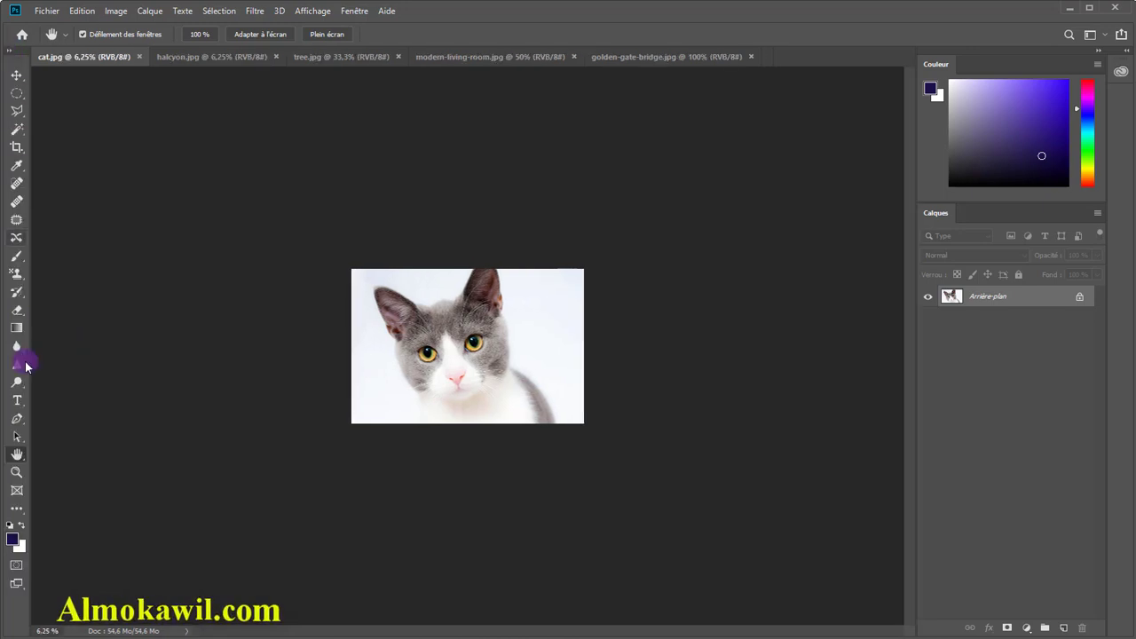
pyautogui.click(9, 51)
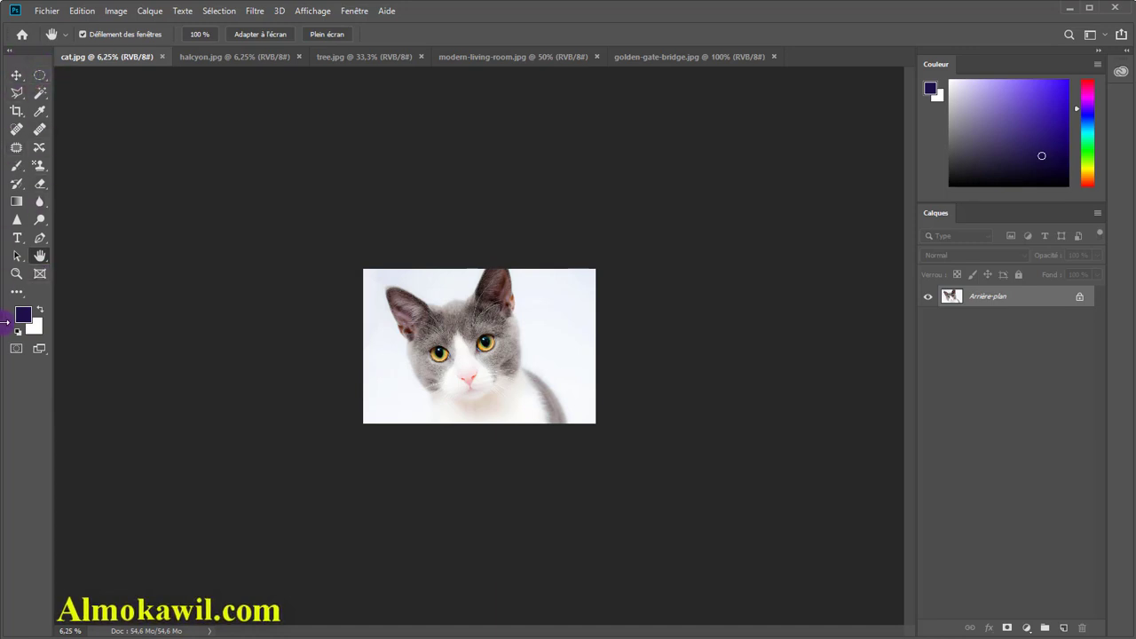
pyautogui.click(11, 51)
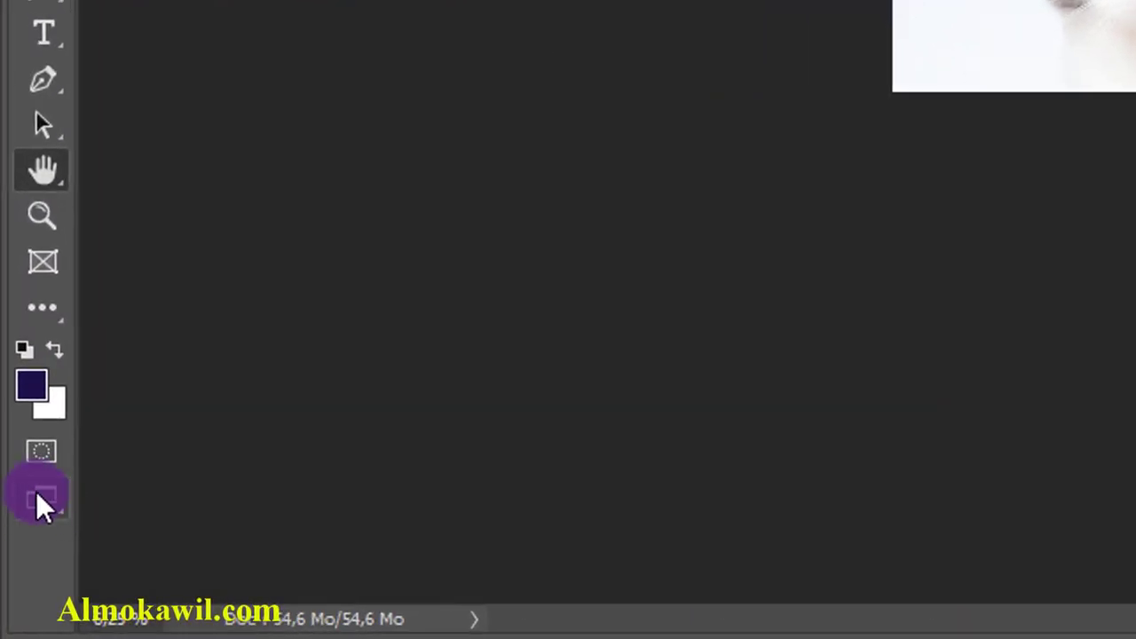
# - Switch the screen mode to Mode Plein écran avec menus
pyautogui.click(38, 500)
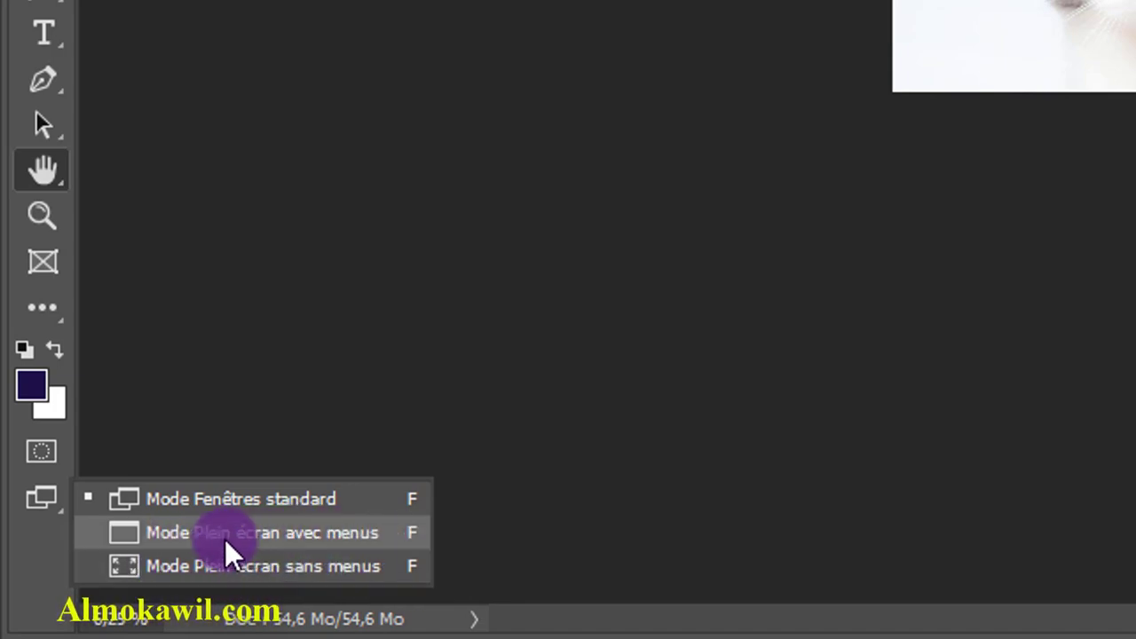
pyautogui.click(197, 497)
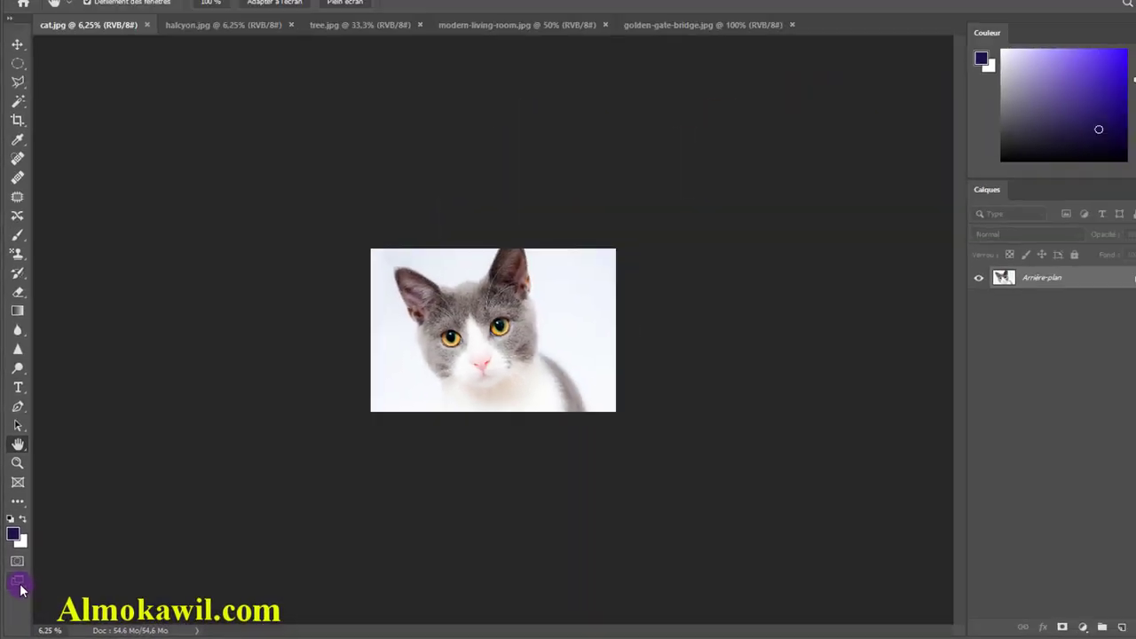
pyautogui.rightClick(16, 583)
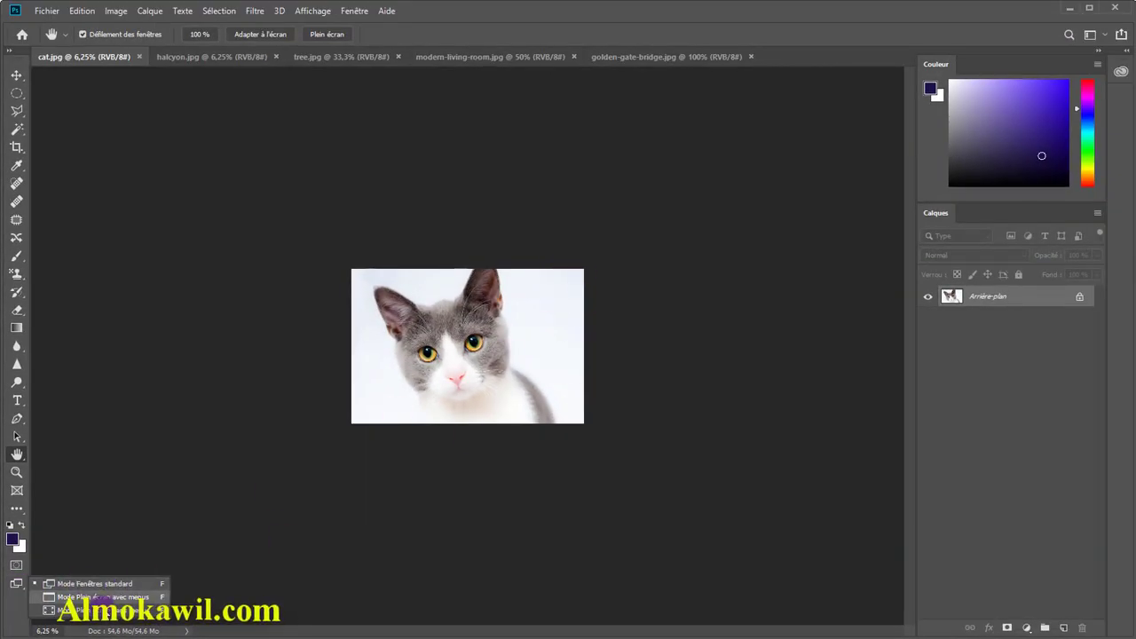
pyautogui.click(105, 604)
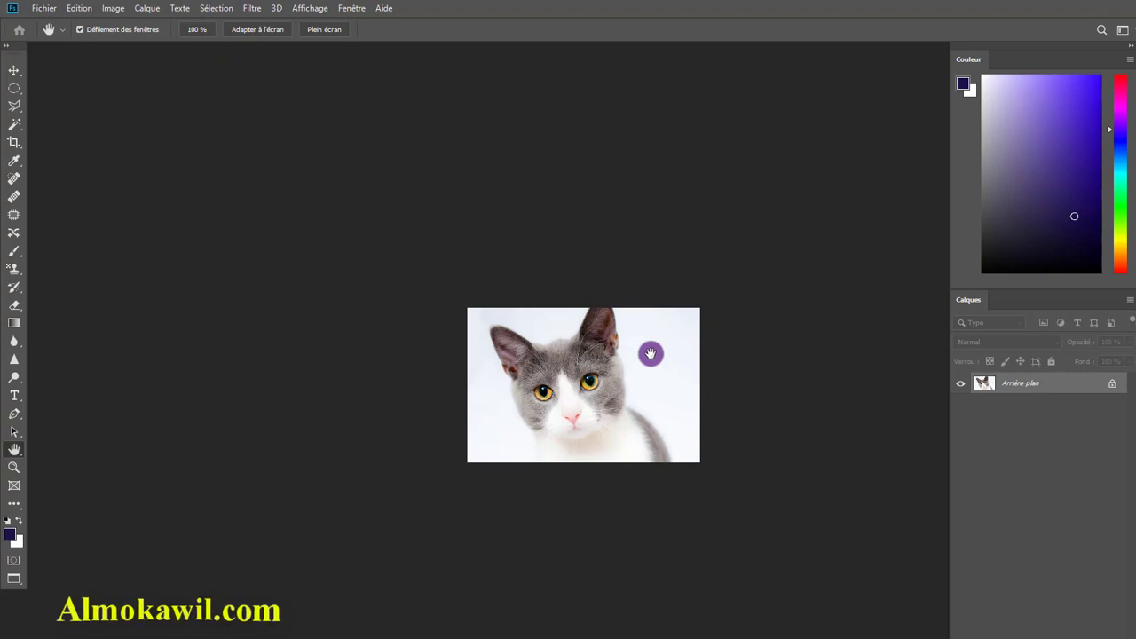
# - Zoom the cat photo with the scroll wheel, then request Mode Plein écran sans menus
pyautogui.scroll(5, 650, 354)
pyautogui.scroll(3, 650, 354)
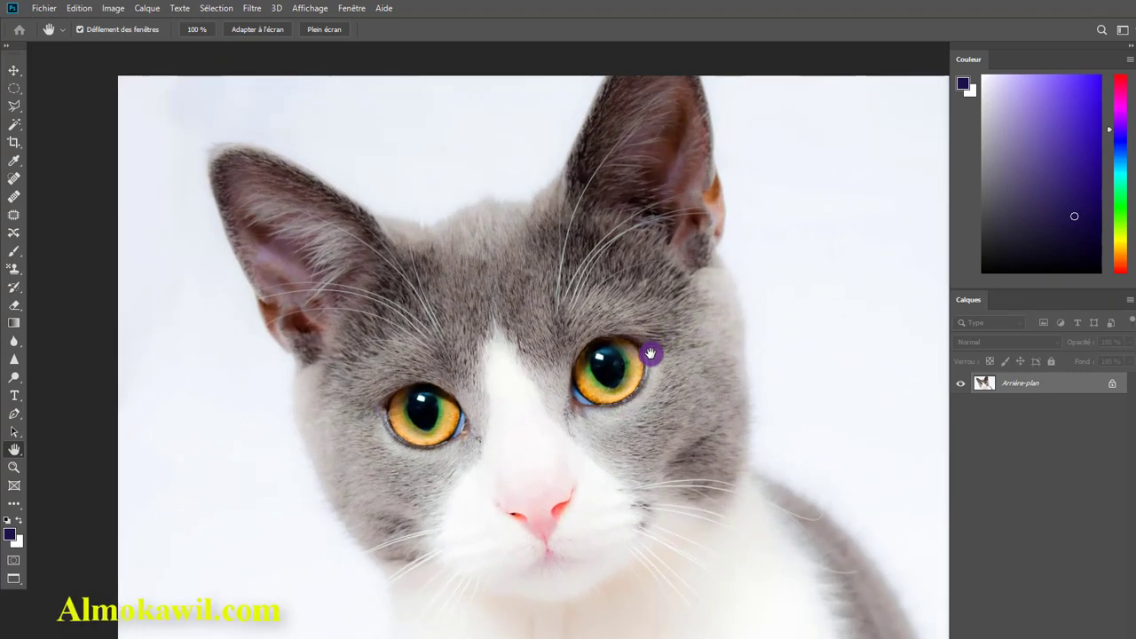
pyautogui.scroll(-3, 651, 354)
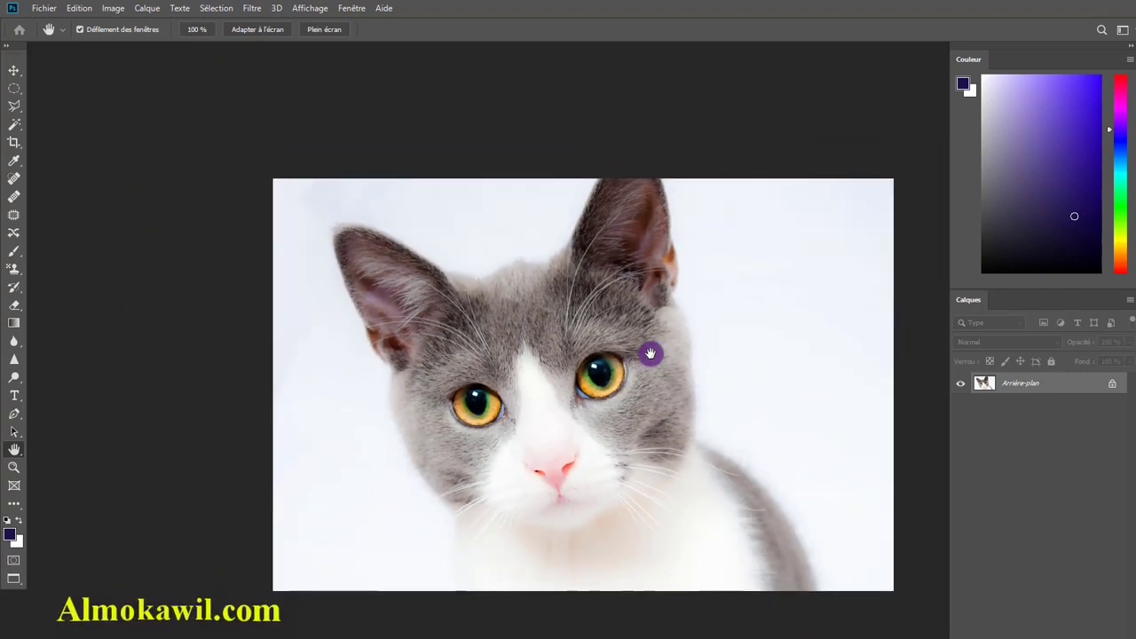
pyautogui.rightClick(14, 578)
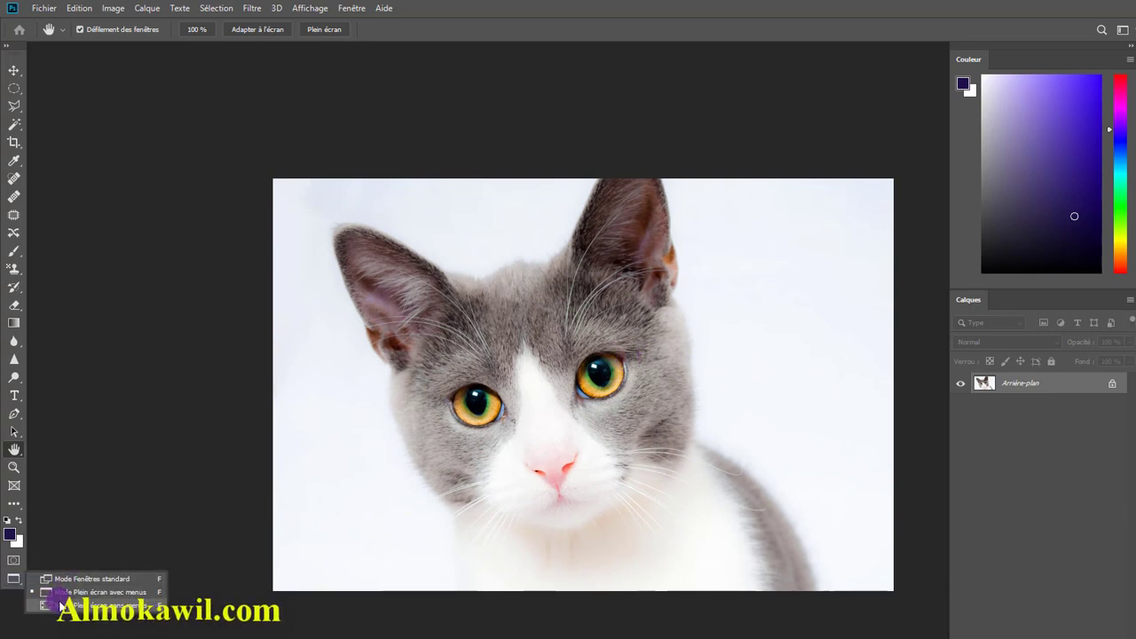
pyautogui.click(56, 605)
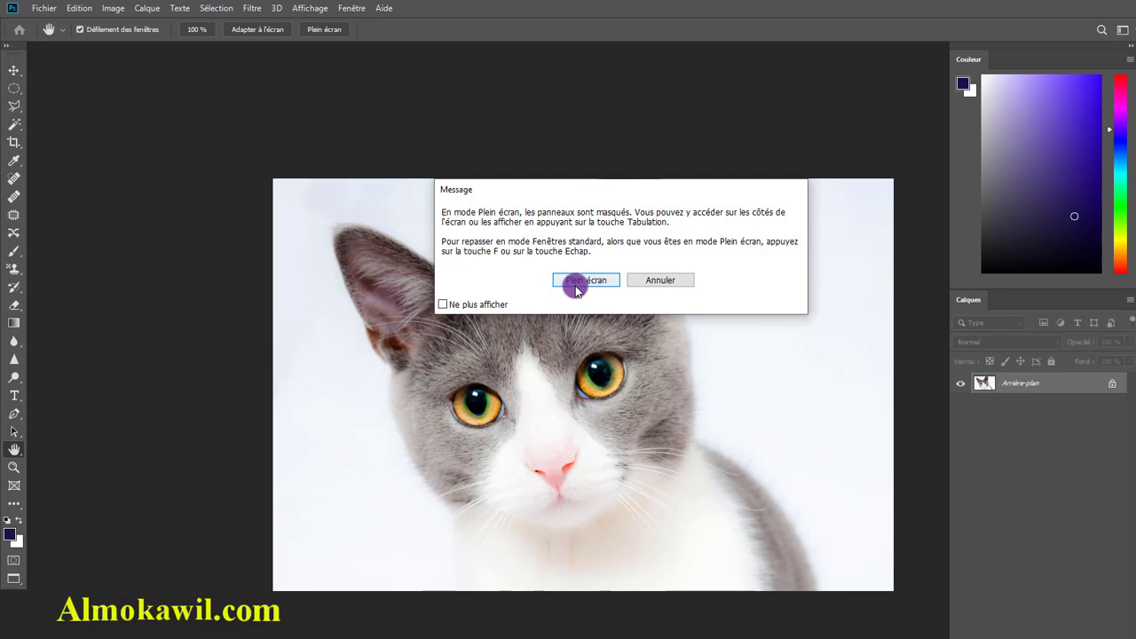
# - Confirm Plein écran, pan the cat photo around, then press F to return to standard mode
pyautogui.click(575, 288)
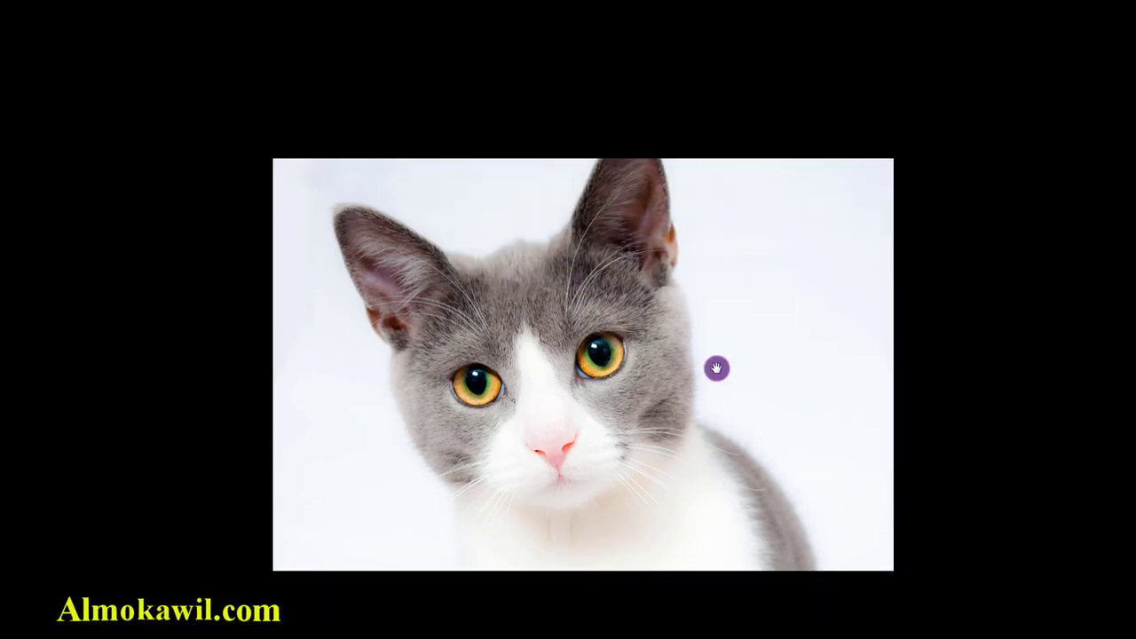
pyautogui.moveTo(716, 367)
pyautogui.mouseDown()
pyautogui.moveTo(550, 312)
pyautogui.moveTo(804, 297)
pyautogui.moveTo(626, 296)
pyautogui.moveTo(654, 319)
pyautogui.moveTo(628, 304)
pyautogui.mouseUp()
pyautogui.moveTo(496, 309); pyautogui.dragTo(532, 292)
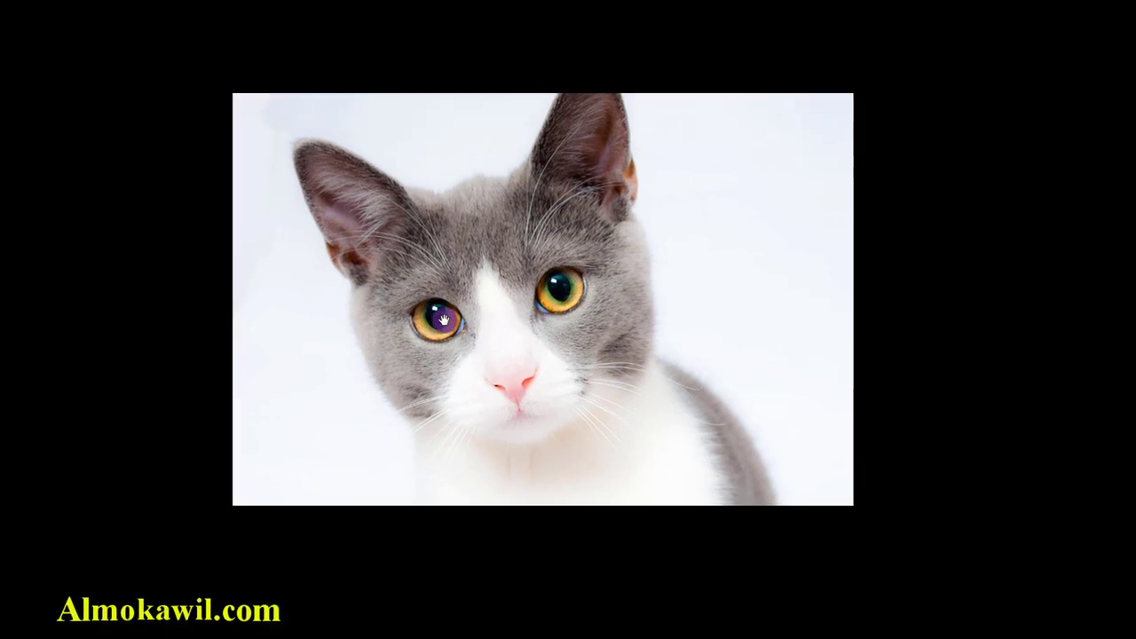
pyautogui.moveTo(436, 317); pyautogui.dragTo(480, 320)
pyautogui.moveTo(577, 320)
pyautogui.mouseDown()
pyautogui.moveTo(535, 329)
pyautogui.moveTo(556, 330)
pyautogui.mouseUp()
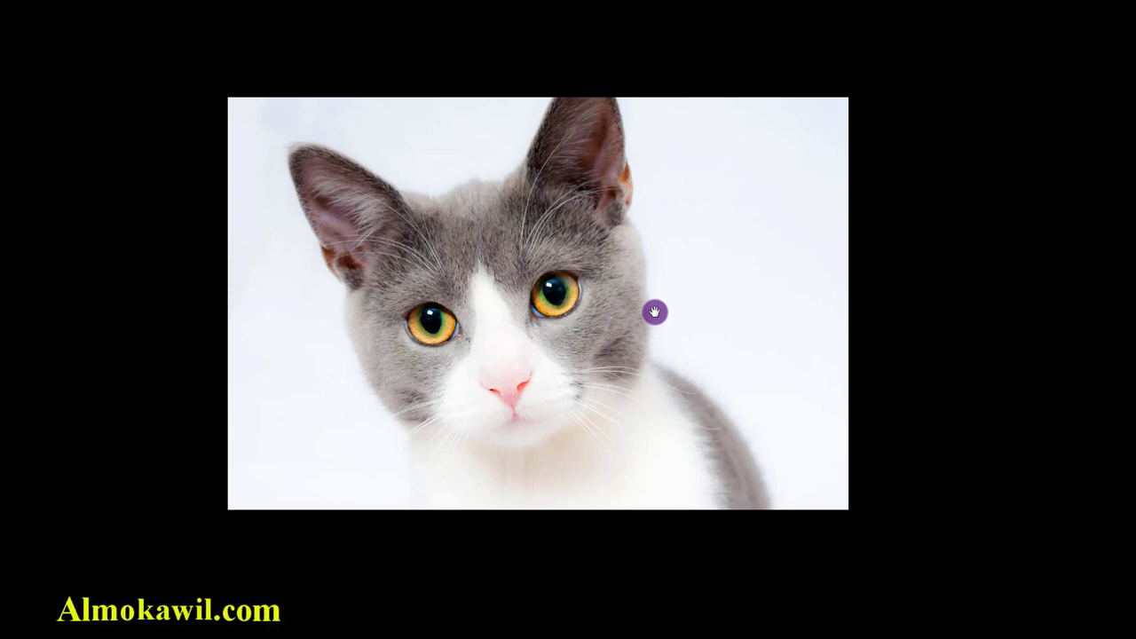
pyautogui.press('f')
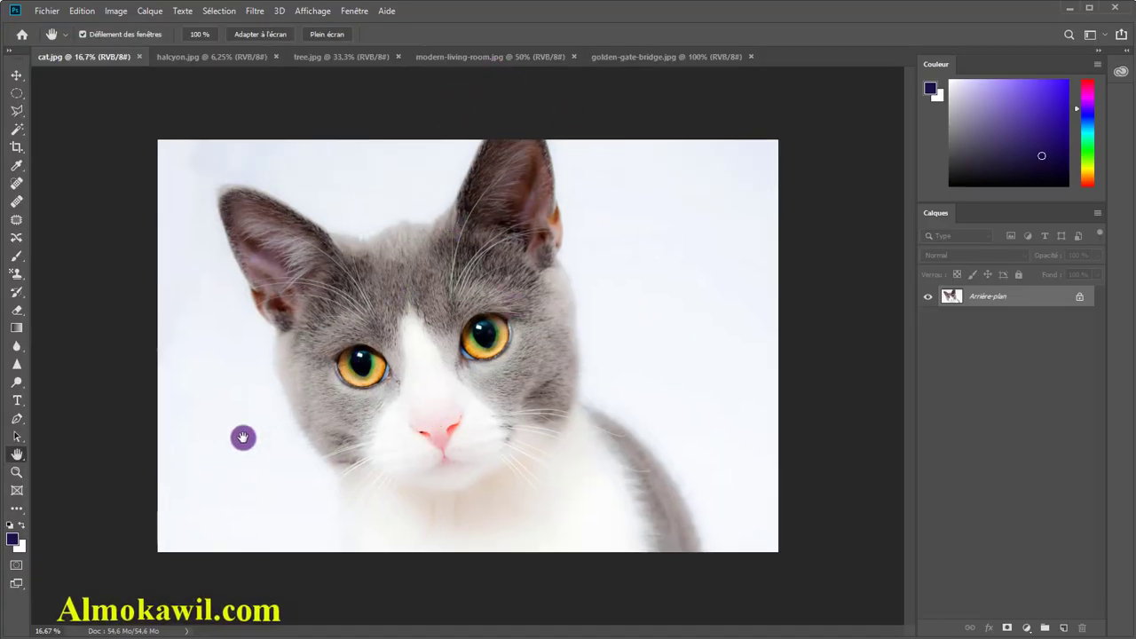
# - View halcyon.jpg, return to cat.jpg, and select the Zoom tool
pyautogui.rightClick(16, 583)
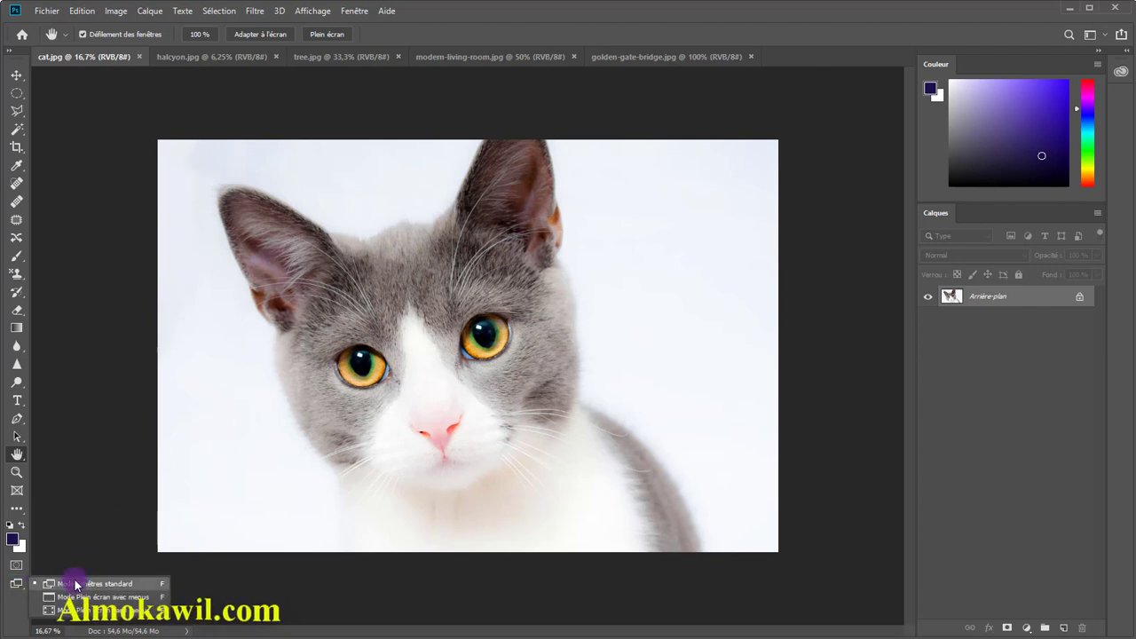
pyautogui.click(201, 56)
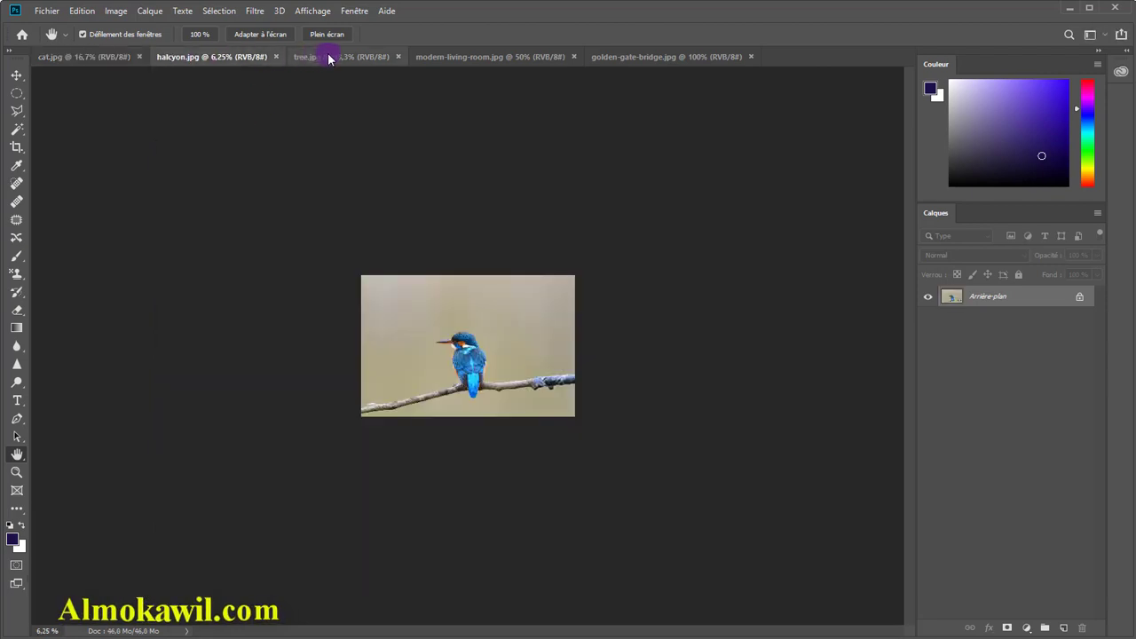
pyautogui.click(104, 59)
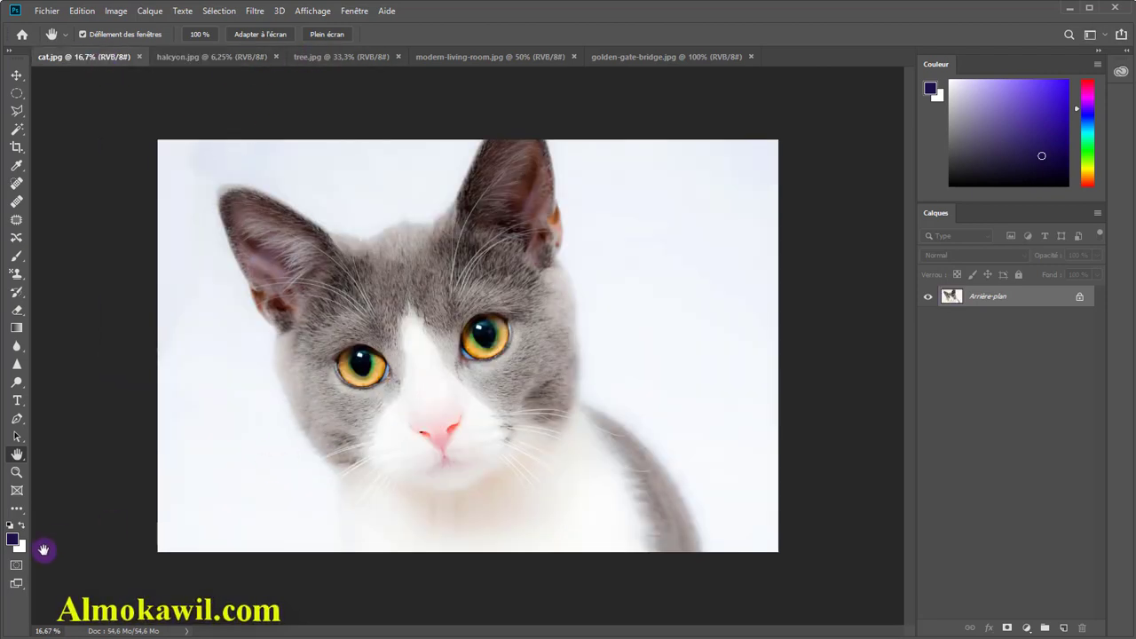
pyautogui.click(17, 584)
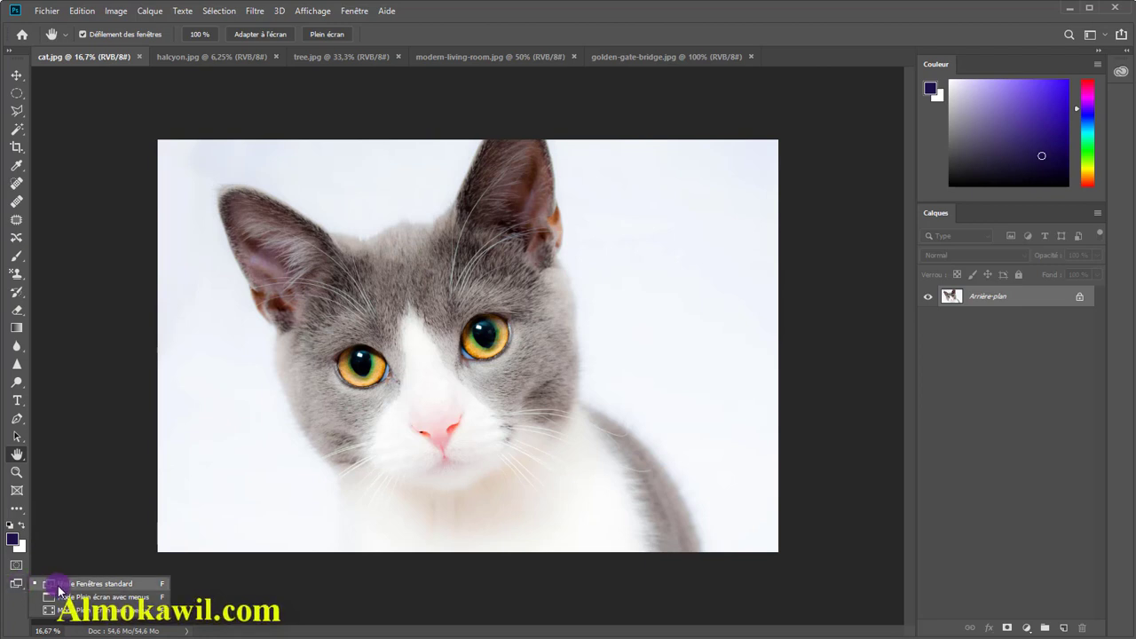
pyautogui.click(68, 525)
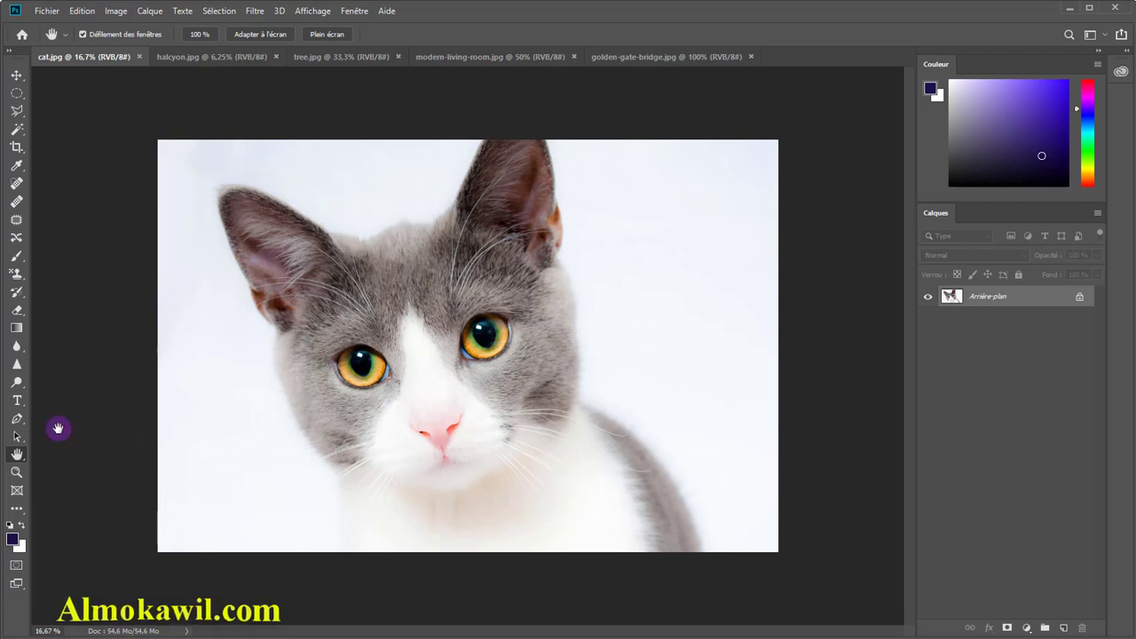
pyautogui.click(20, 477)
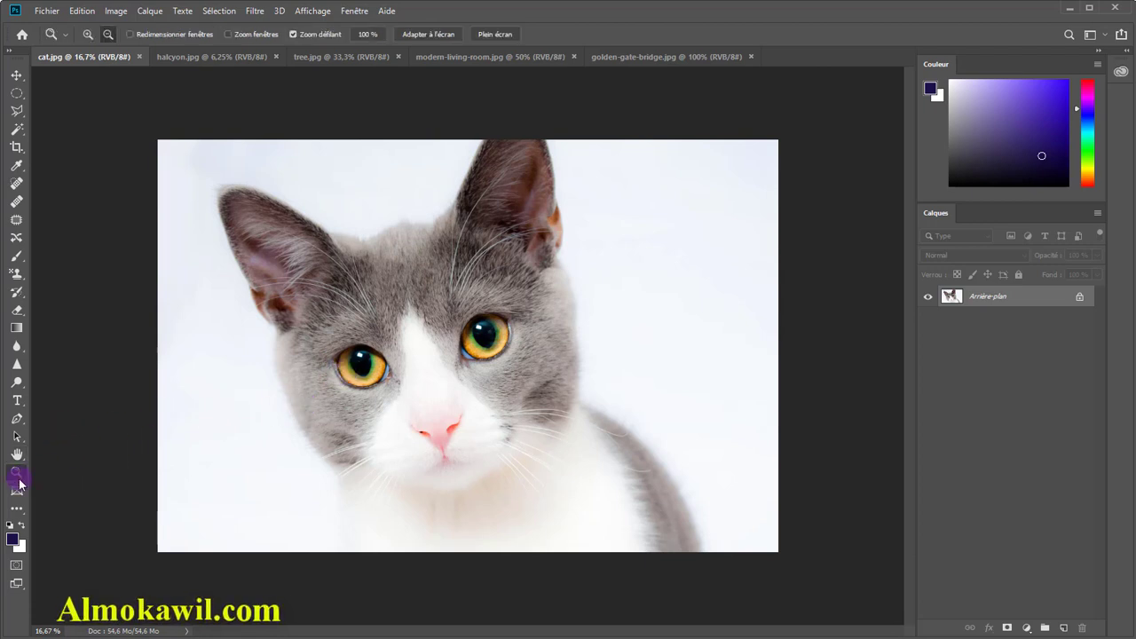